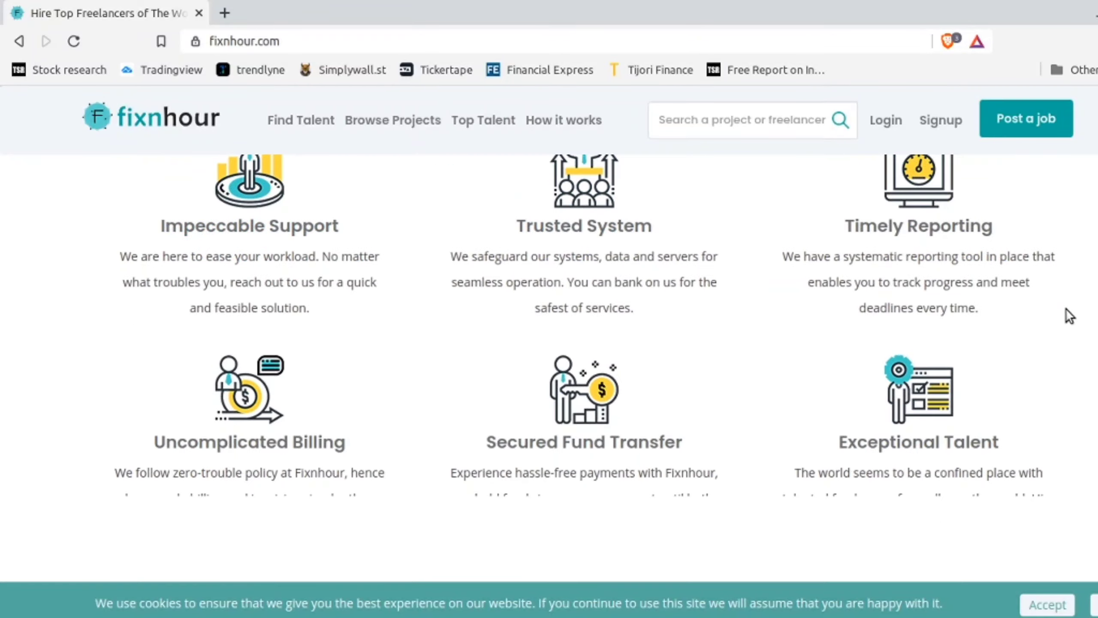
Scroll the home page and open the Signup form to create a new account
{"action": "scroll", "coordinate": [1065, 307], "scroll_direction": "down", "scroll_amount": 10}
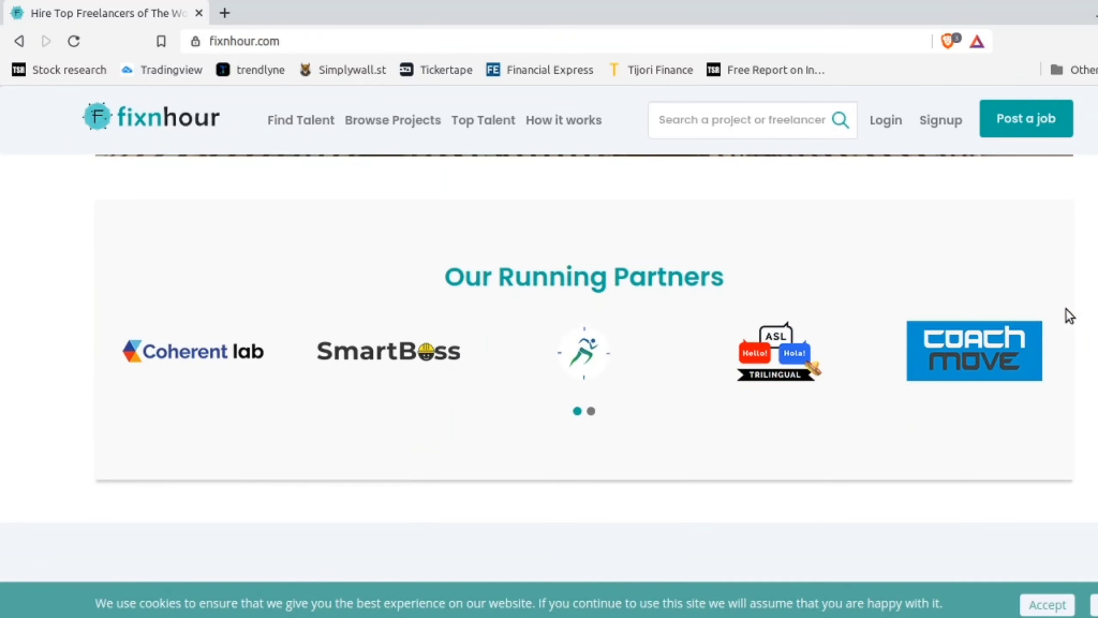
{"action": "scroll", "coordinate": [1065, 308], "scroll_direction": "down", "scroll_amount": 2}
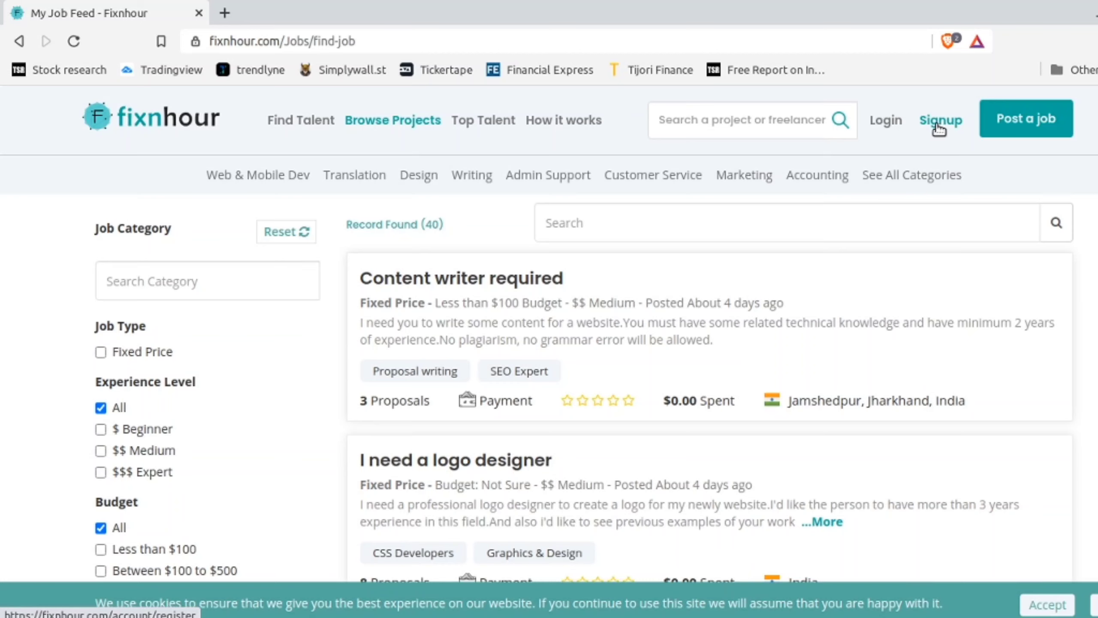
{"action": "left_click", "coordinate": [937, 125]}
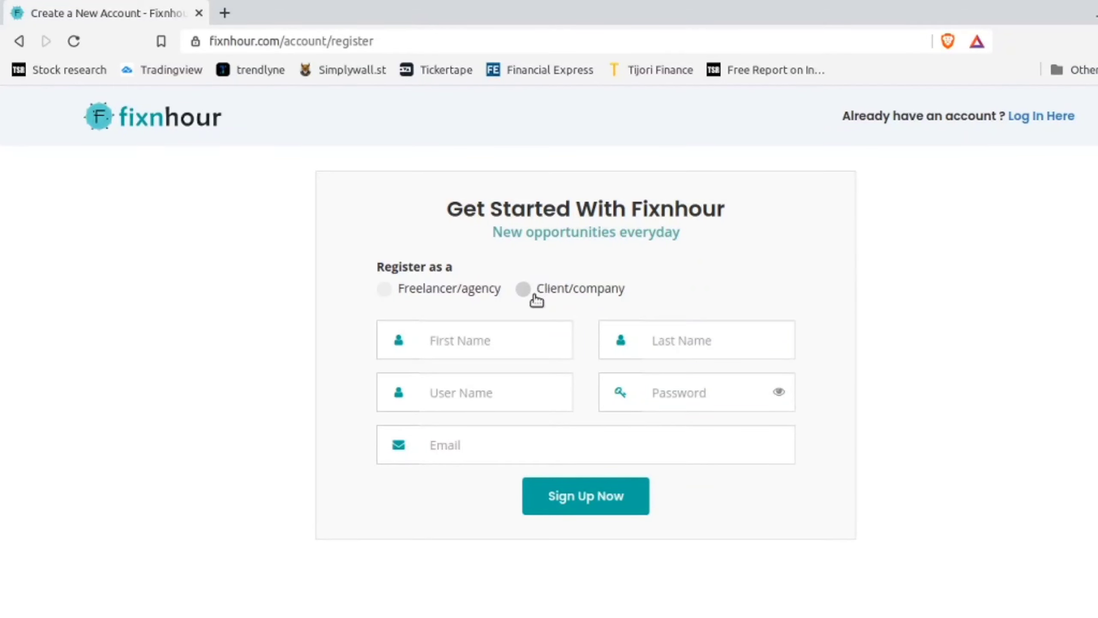
Register as Freelancer/agency, autofill first and last name, and enter a user name and password
{"action": "left_click", "coordinate": [383, 291]}
{"action": "left_click", "coordinate": [475, 344]}
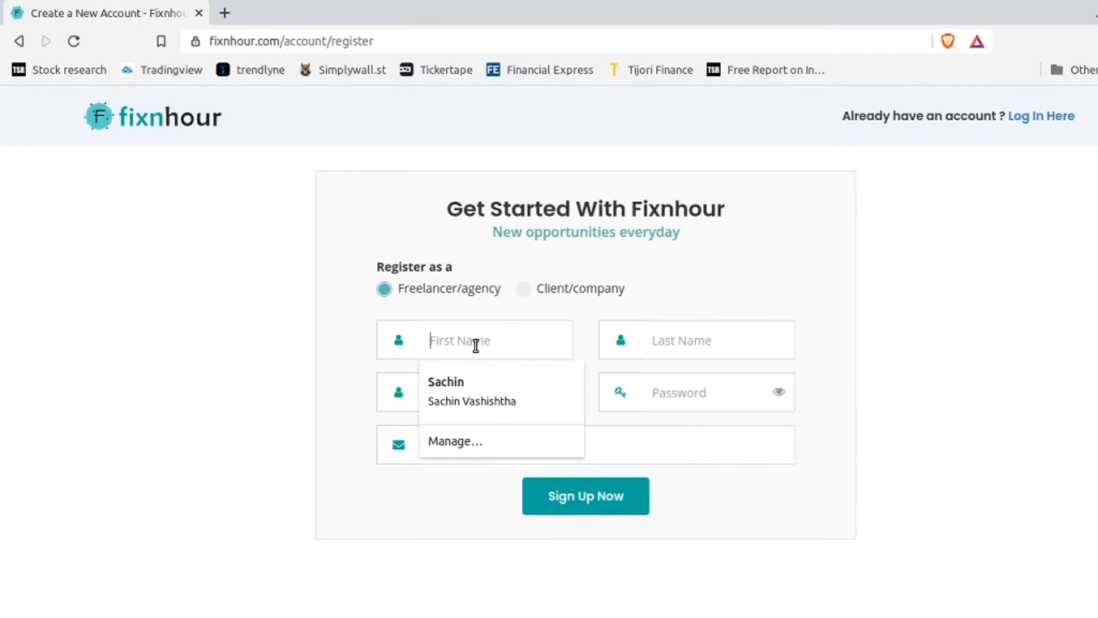
{"action": "left_click", "coordinate": [436, 400]}
{"action": "left_click", "coordinate": [532, 398]}
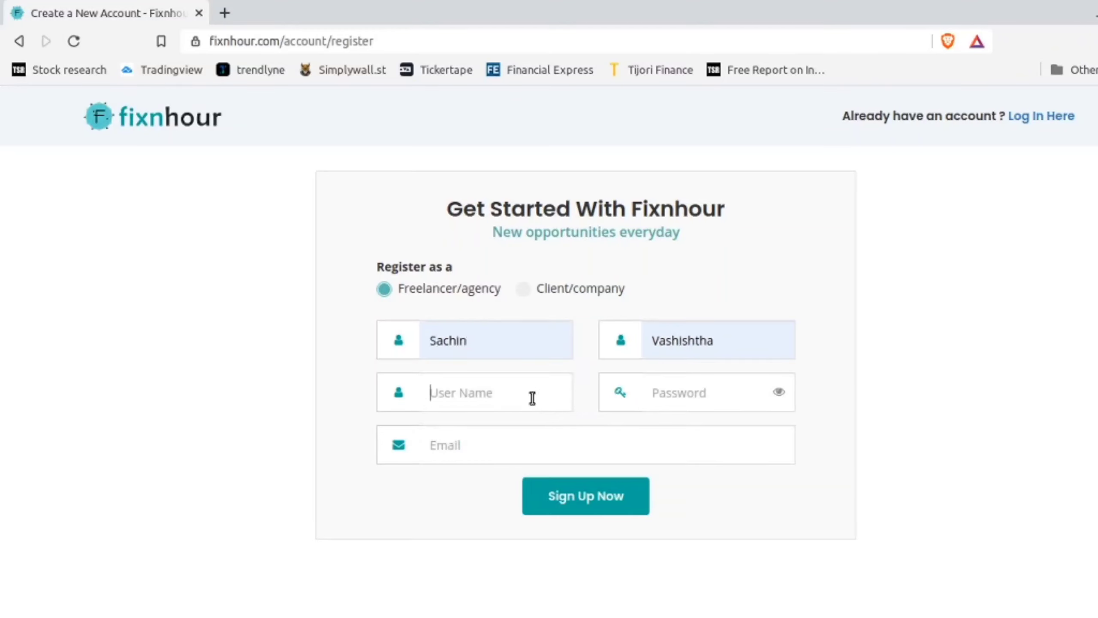
{"action": "key", "text": "Tab"}
{"action": "type", "text": "••••••••••"}
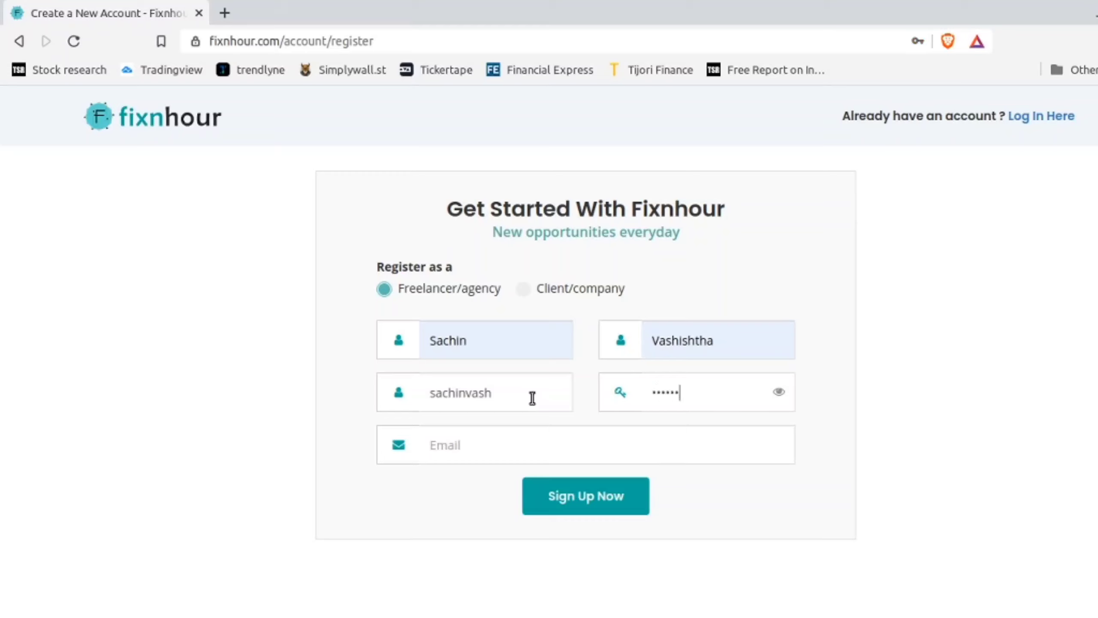
Enter the account's e-mail address and submit the sign-up form
{"action": "left_click", "coordinate": [493, 441]}
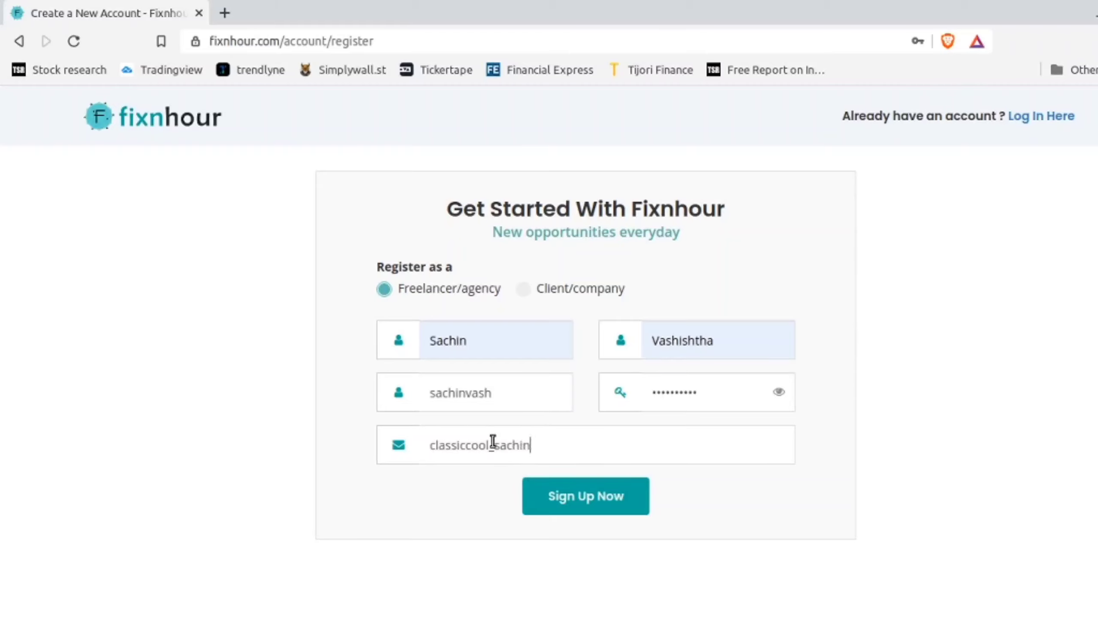
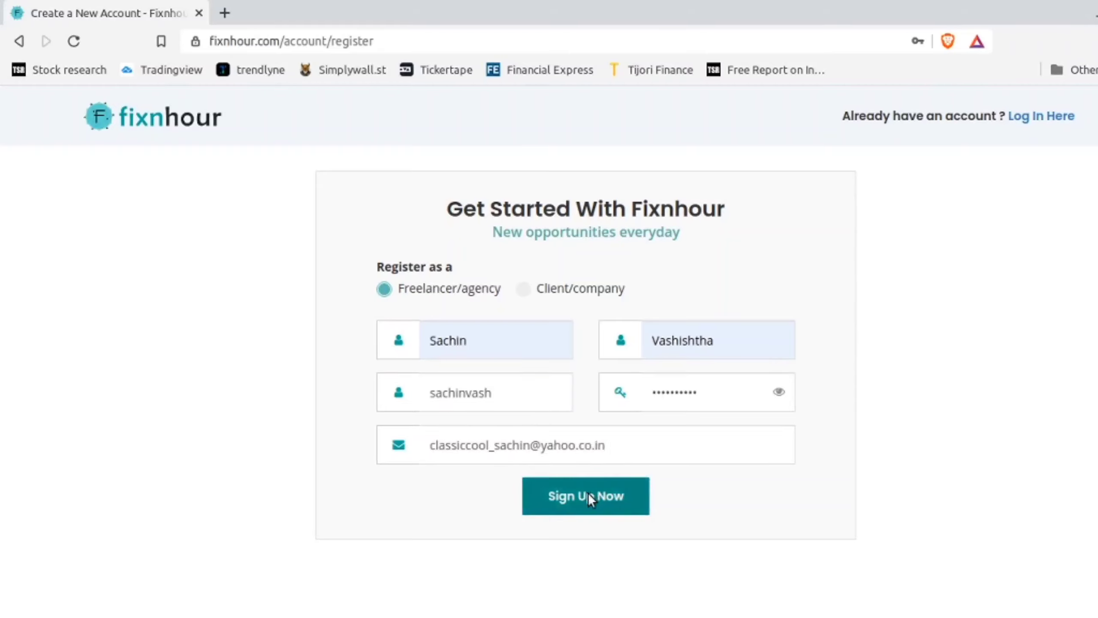
{"action": "left_click", "coordinate": [588, 494]}
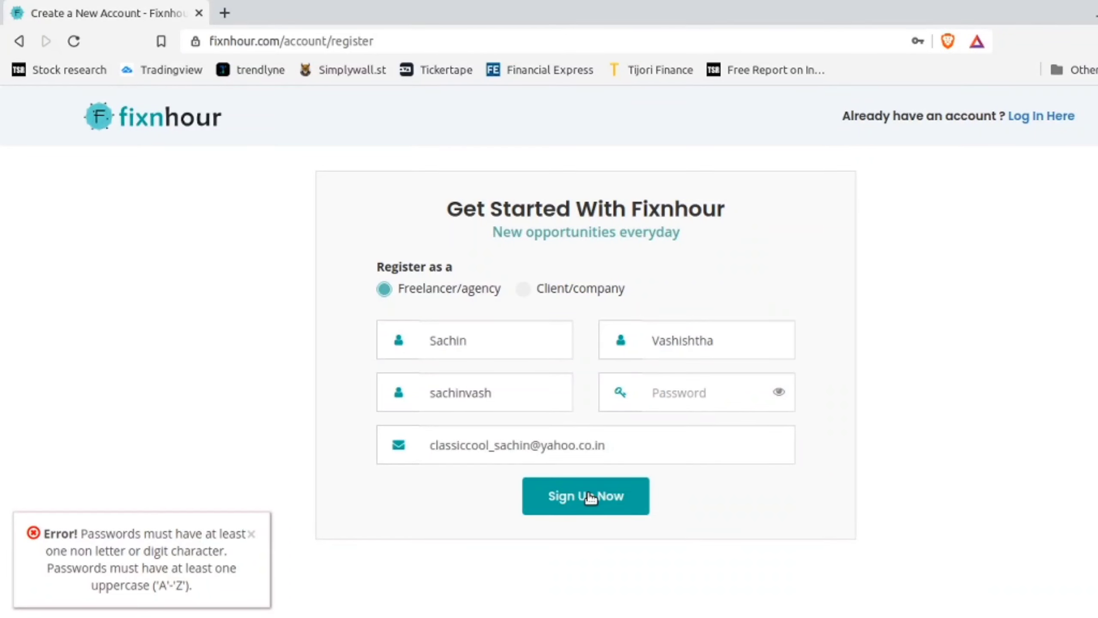
Replace the password with a stronger one containing an uppercase letter and symbol, then resubmit
{"action": "left_click", "coordinate": [687, 398]}
{"action": "left_click", "coordinate": [598, 494]}
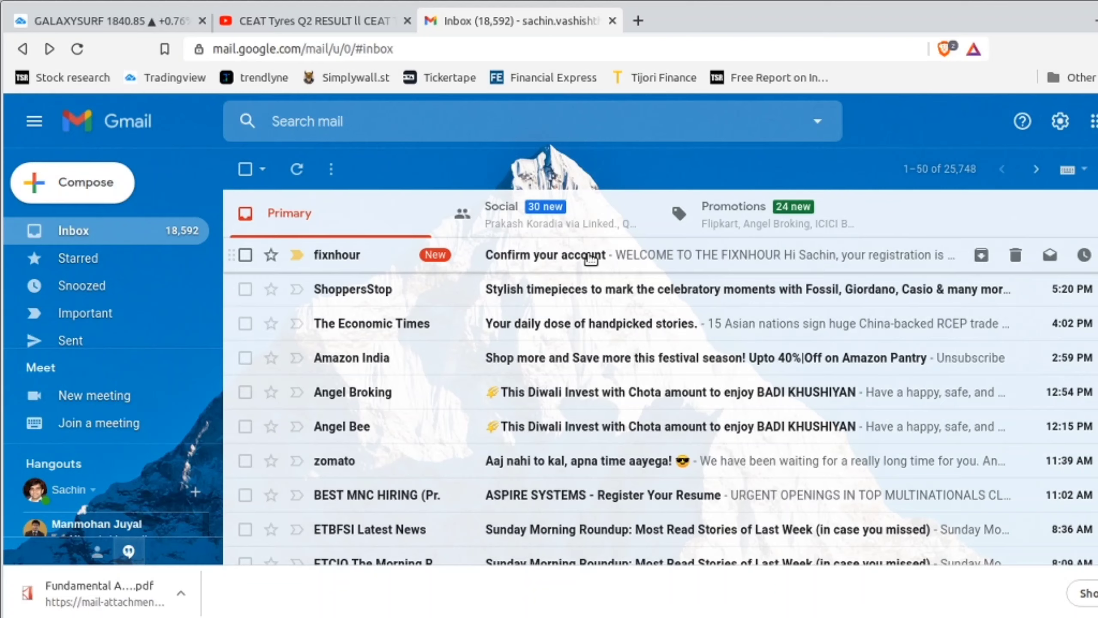
Open fixnhour's 'Confirm your account' email and confirm the registration
{"action": "left_click", "coordinate": [591, 259]}
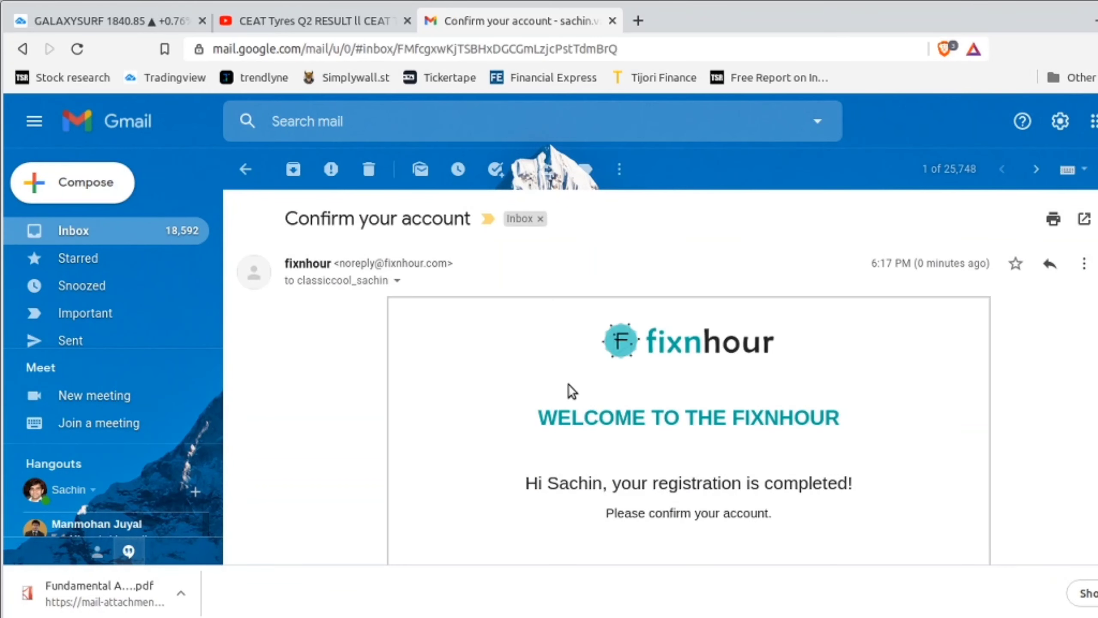
{"action": "scroll", "coordinate": [568, 384], "scroll_direction": "down", "scroll_amount": 3}
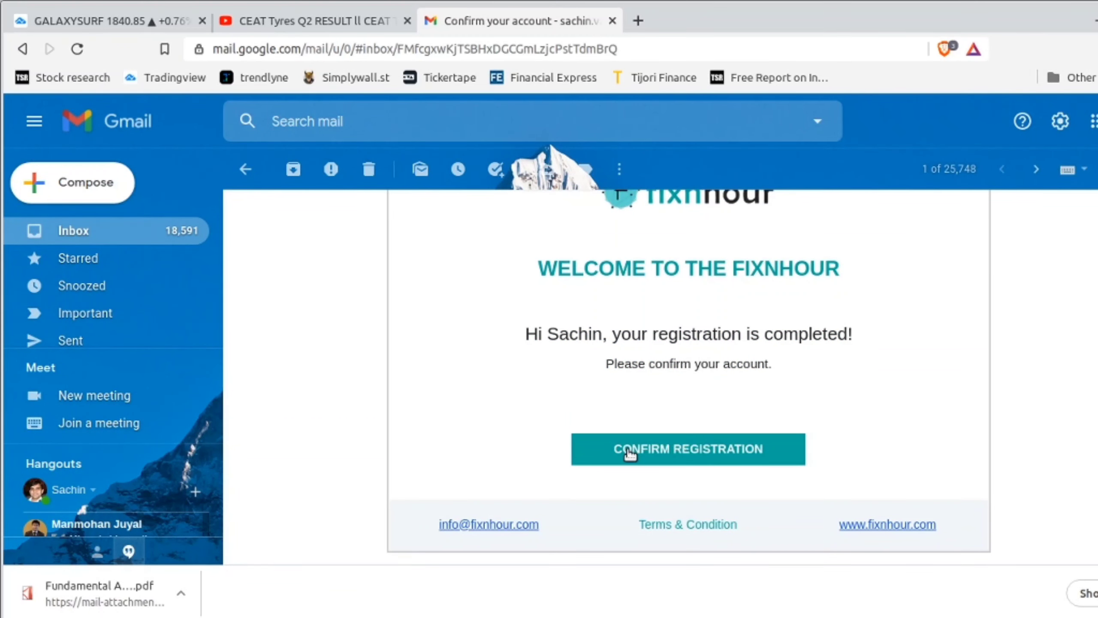
{"action": "left_click", "coordinate": [703, 453]}
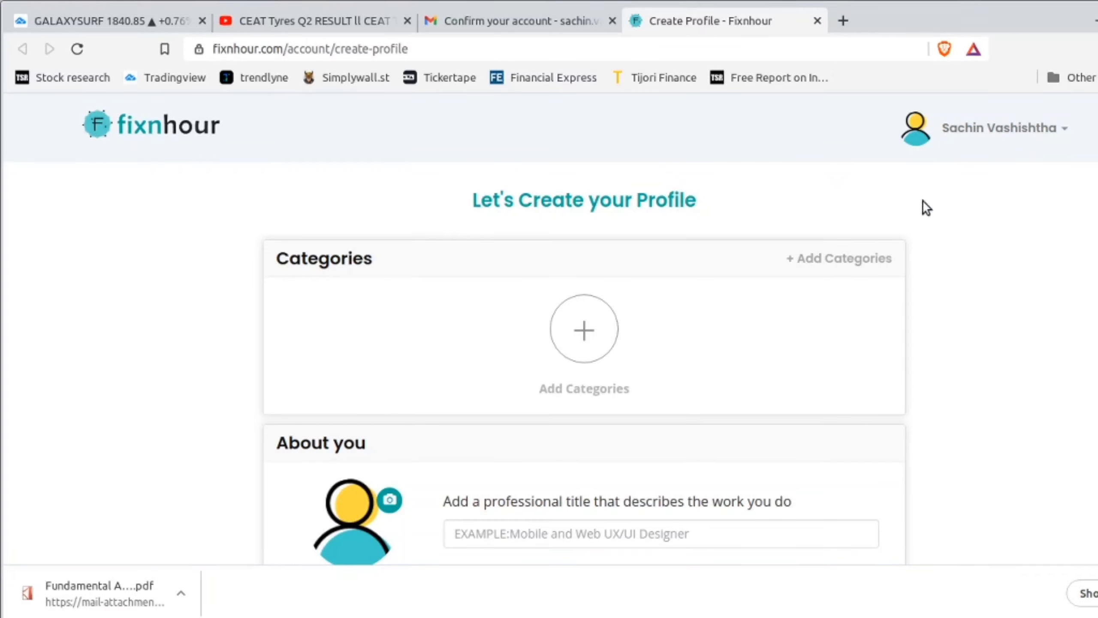
Add Data Entry under Admin Support as a profile skill
{"action": "scroll", "coordinate": [854, 389], "scroll_direction": "down", "scroll_amount": 10}
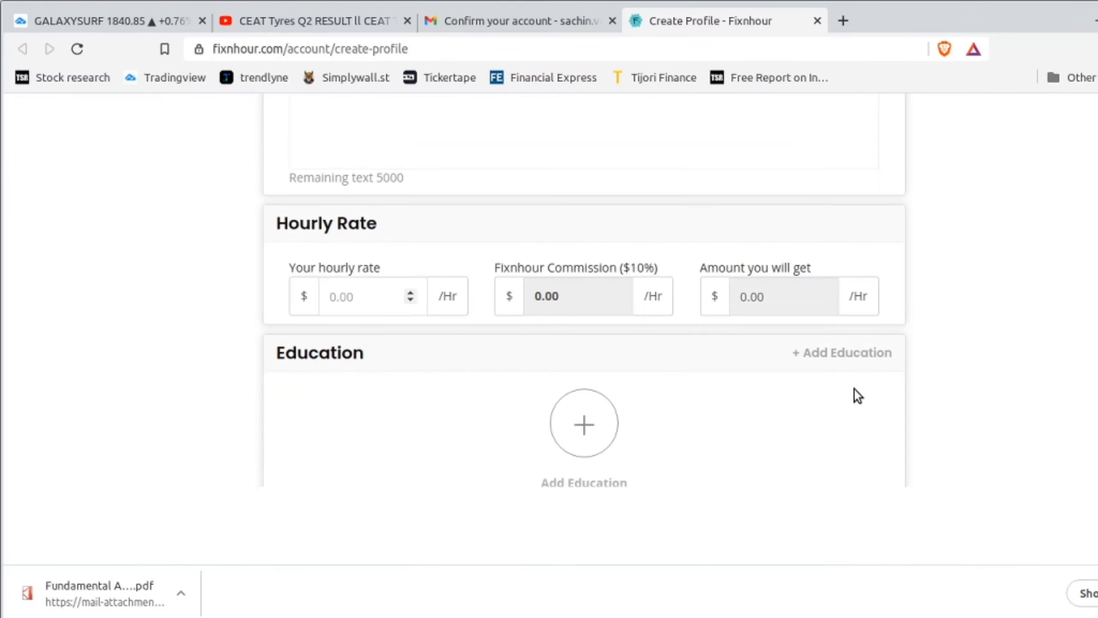
{"action": "scroll", "coordinate": [854, 389], "scroll_direction": "up", "scroll_amount": 10}
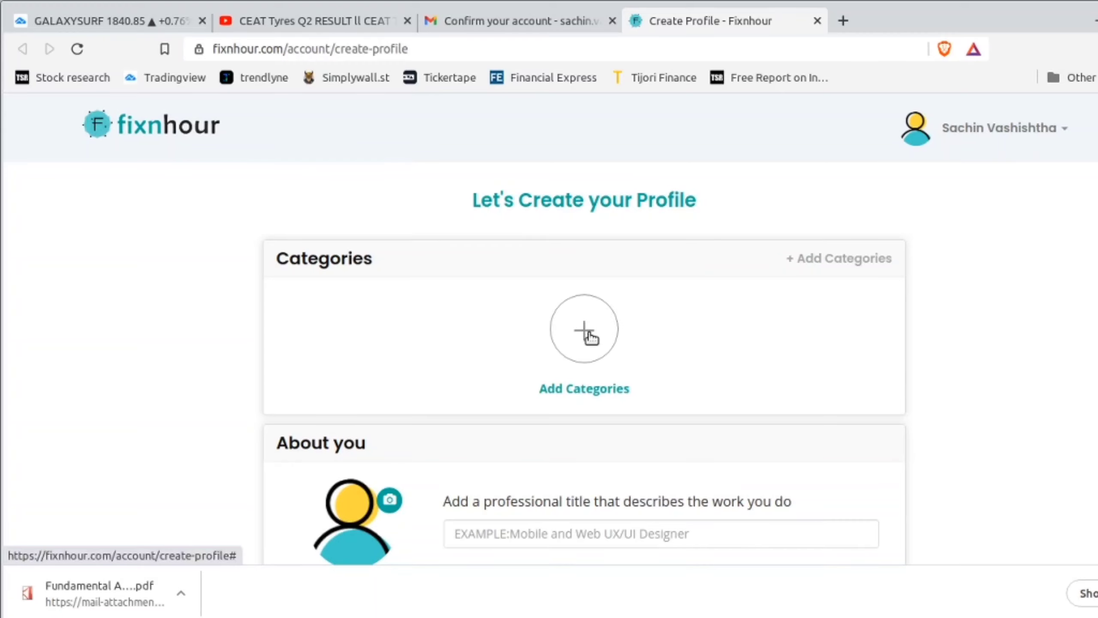
{"action": "left_click", "coordinate": [603, 340]}
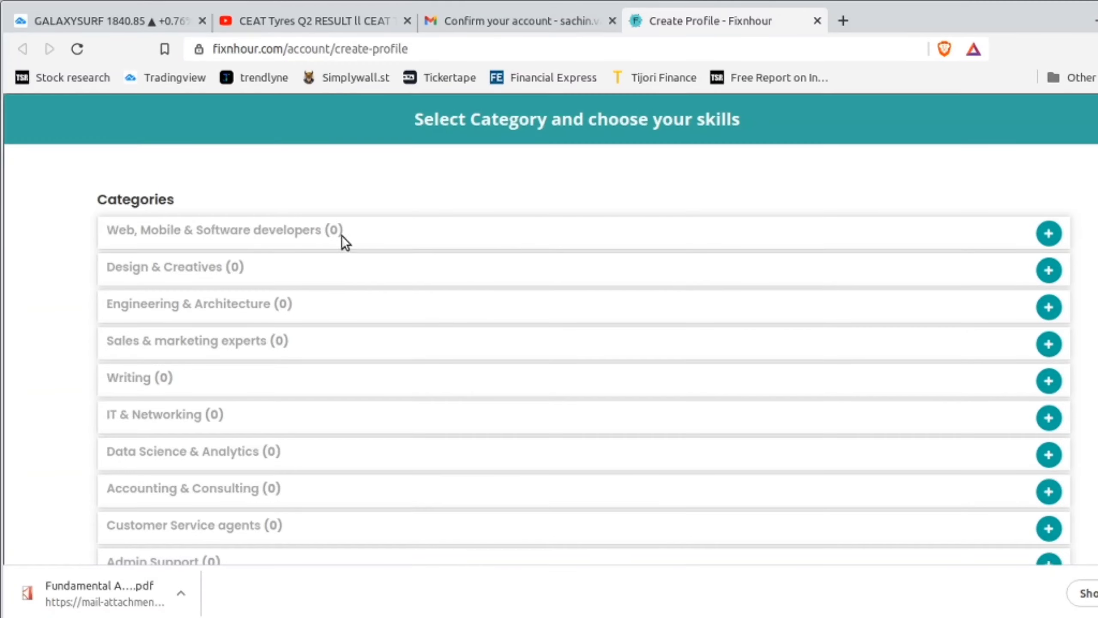
{"action": "scroll", "coordinate": [390, 356], "scroll_direction": "down", "scroll_amount": 2}
{"action": "scroll", "coordinate": [390, 356], "scroll_direction": "down", "scroll_amount": 3}
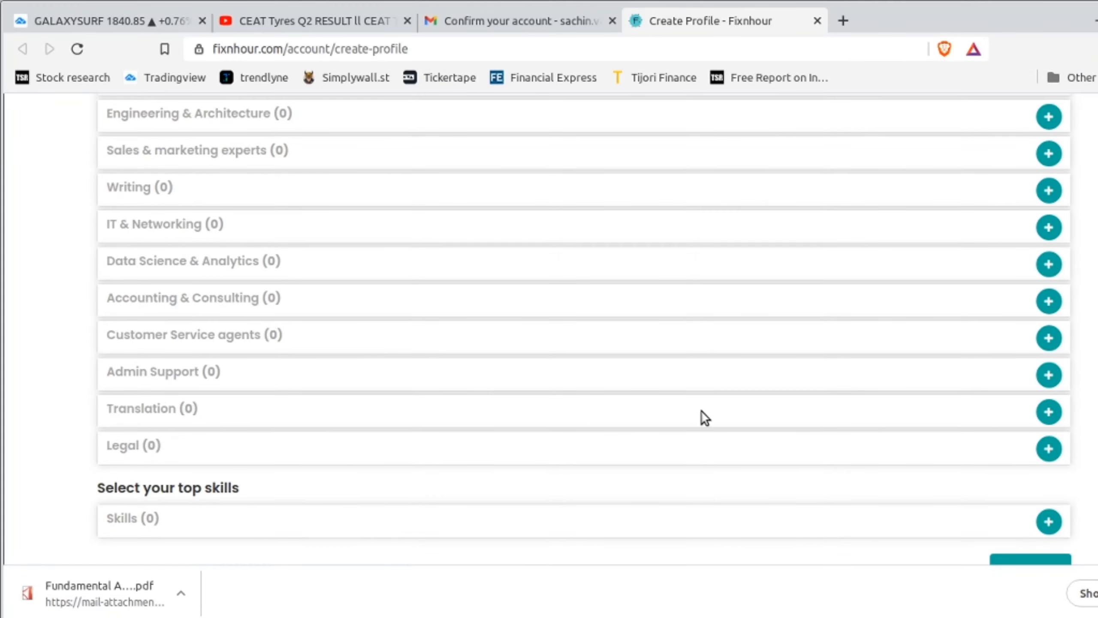
{"action": "left_click", "coordinate": [1050, 375]}
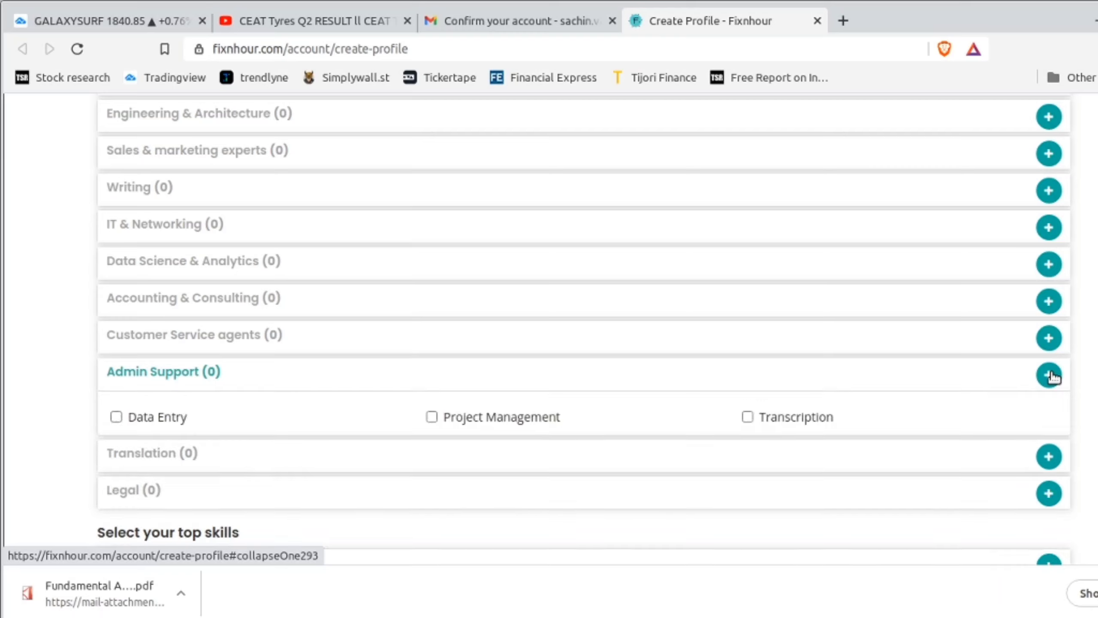
{"action": "left_click", "coordinate": [115, 418]}
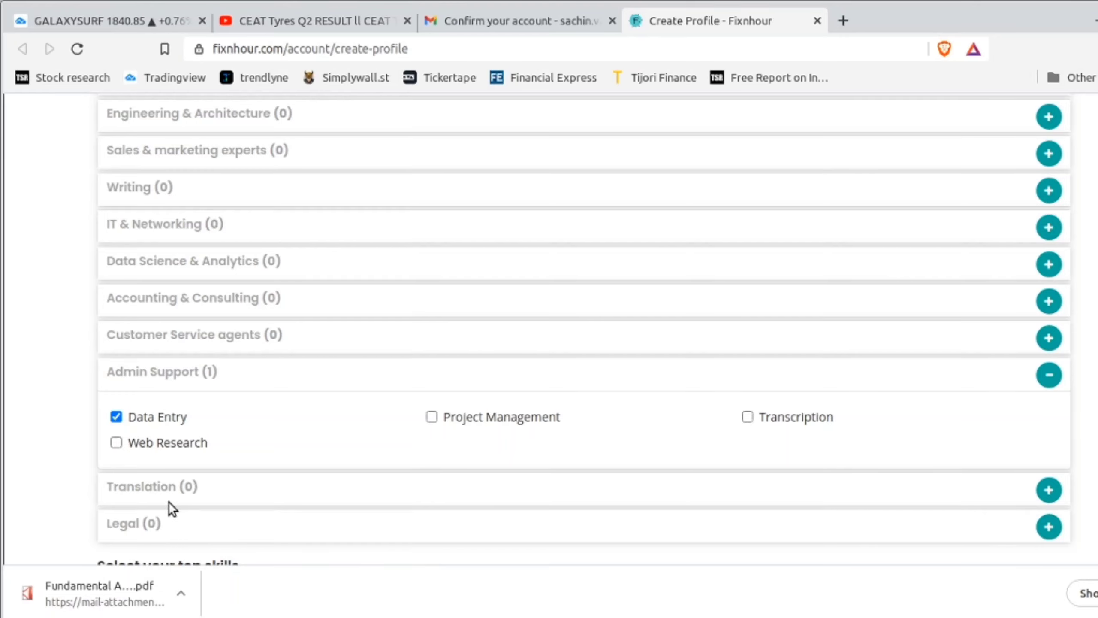
Add Resumes & Cover Letters under Writing as a profile skill
{"action": "scroll", "coordinate": [249, 383], "scroll_direction": "up", "scroll_amount": 3}
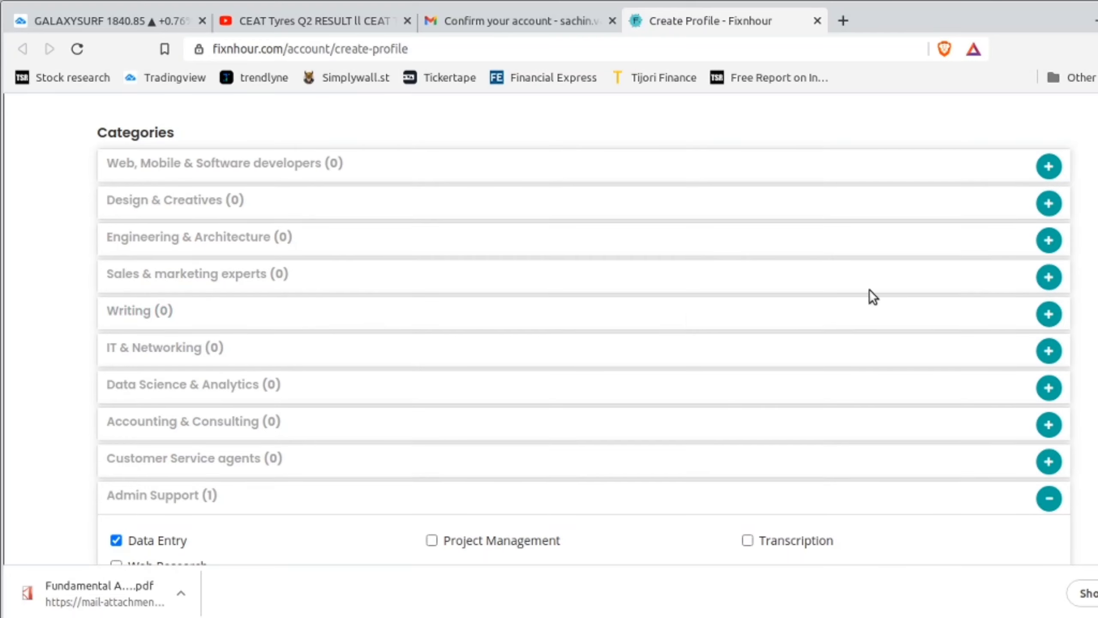
{"action": "left_click", "coordinate": [704, 311]}
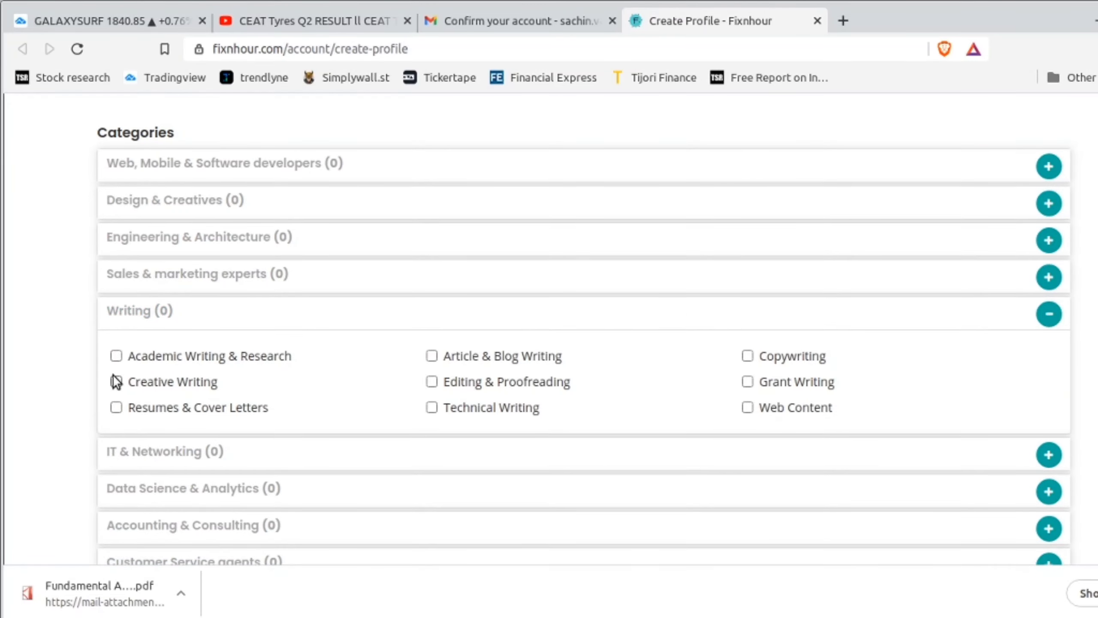
{"action": "left_click", "coordinate": [118, 403]}
{"action": "scroll", "coordinate": [692, 362], "scroll_direction": "up", "scroll_amount": 2}
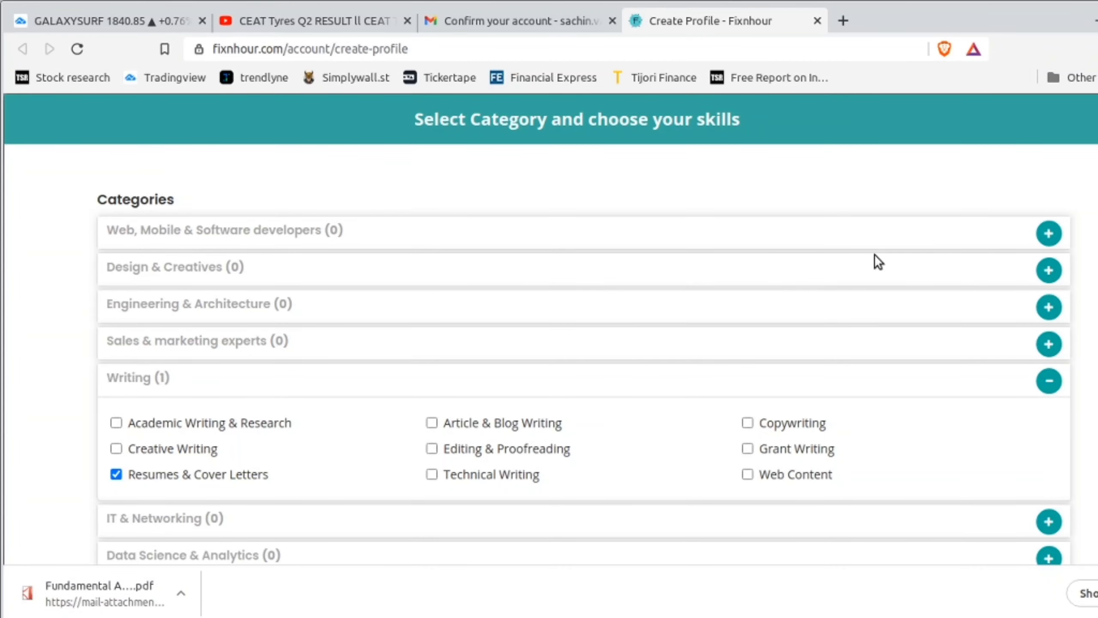
{"action": "scroll", "coordinate": [692, 290], "scroll_direction": "down", "scroll_amount": 8}
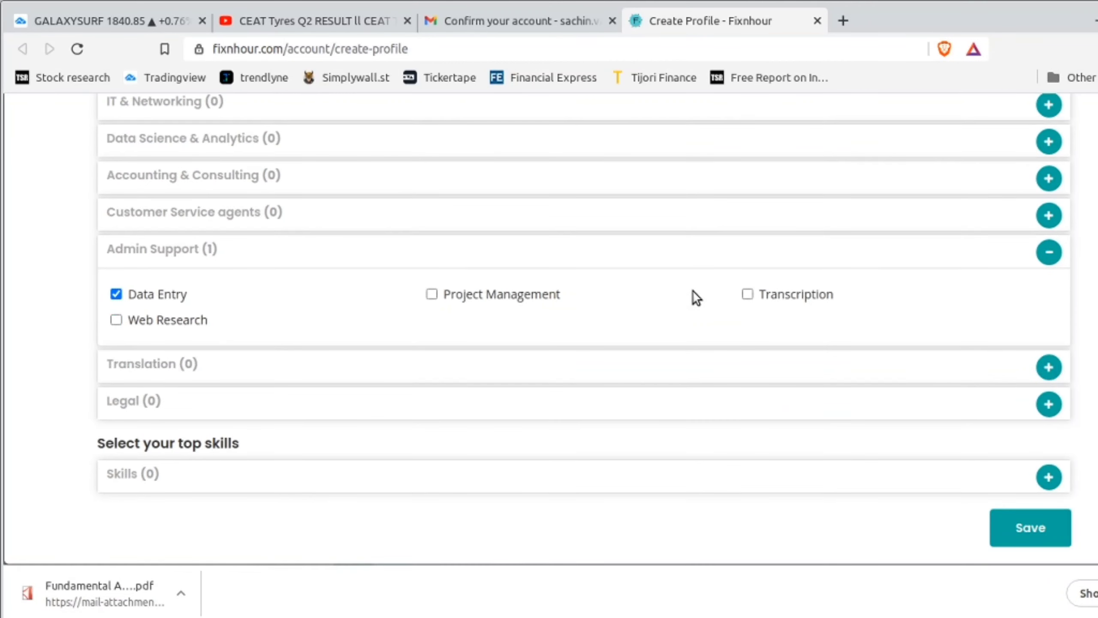
Save the Data Entry and Resumes & Cover Letters skill selections
{"action": "left_click", "coordinate": [1048, 526]}
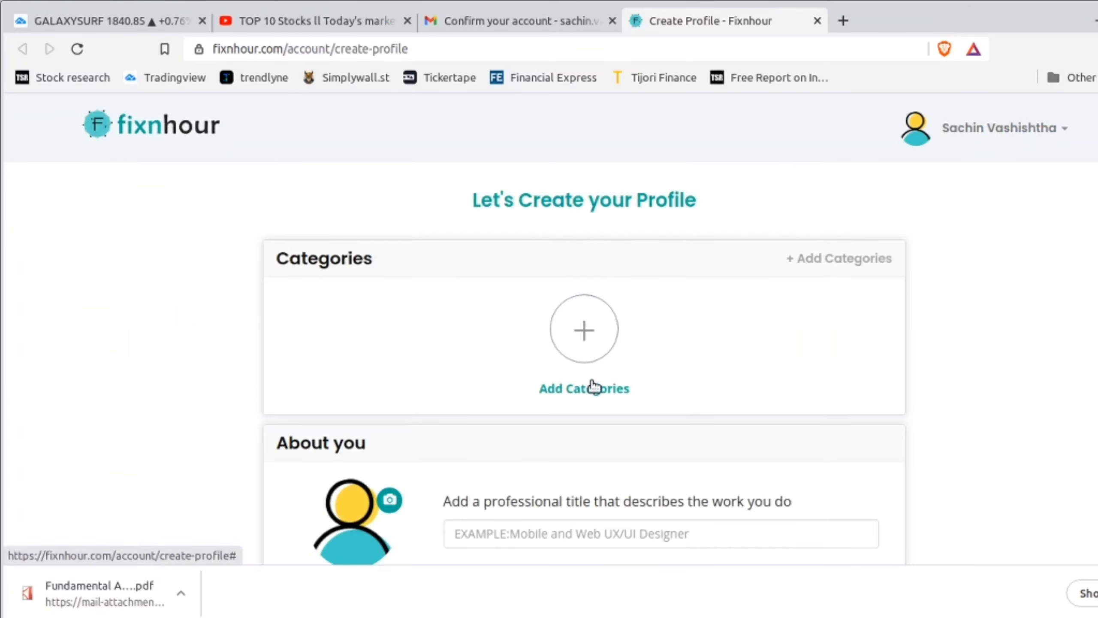
{"action": "scroll", "coordinate": [664, 441], "scroll_direction": "down", "scroll_amount": 3}
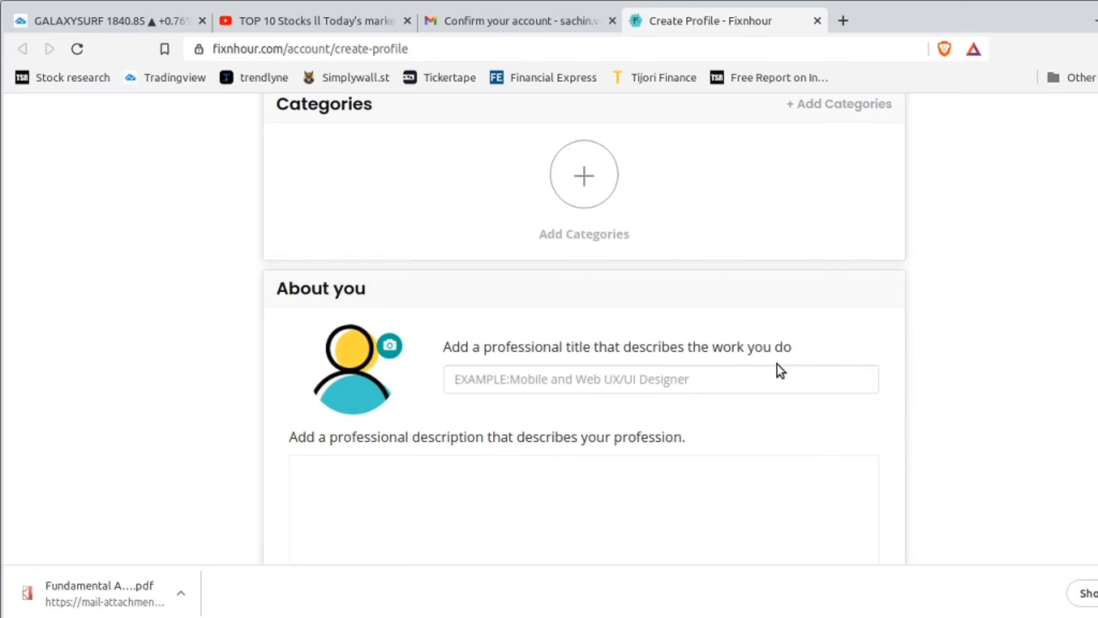
{"action": "scroll", "coordinate": [777, 365], "scroll_direction": "down", "scroll_amount": 5}
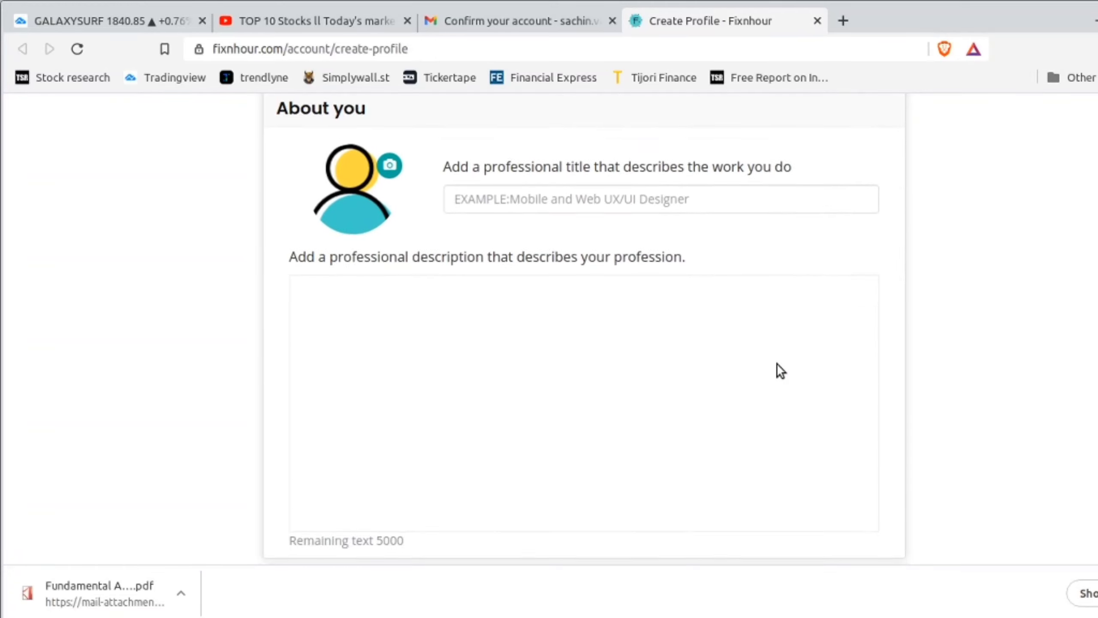
{"action": "scroll", "coordinate": [777, 366], "scroll_direction": "down", "scroll_amount": 6}
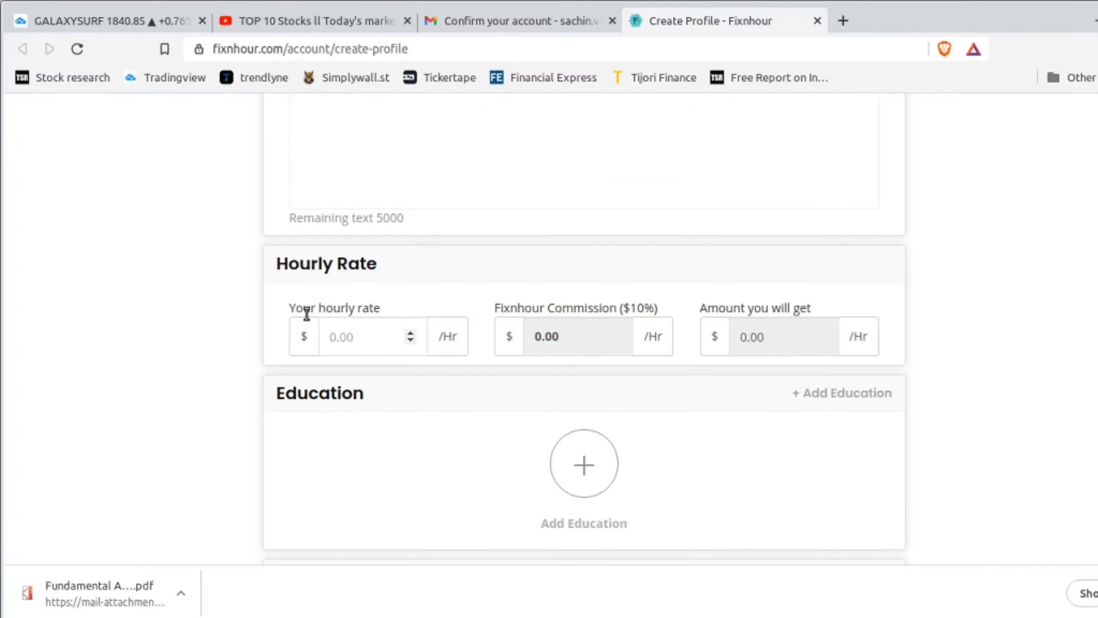
Raise the hourly rate to $5/Hr, showing $0.50 commission and $4.50 payout
{"action": "left_click", "coordinate": [410, 332]}
{"action": "left_click", "coordinate": [410, 333]}
{"action": "left_click", "coordinate": [410, 333]}
{"action": "left_click", "coordinate": [410, 332]}
{"action": "left_click", "coordinate": [410, 333]}
{"action": "left_click", "coordinate": [326, 343]}
Scroll through the profile form and down the Careers page to its footer links
{"action": "scroll", "coordinate": [959, 434], "scroll_direction": "down", "scroll_amount": 5}
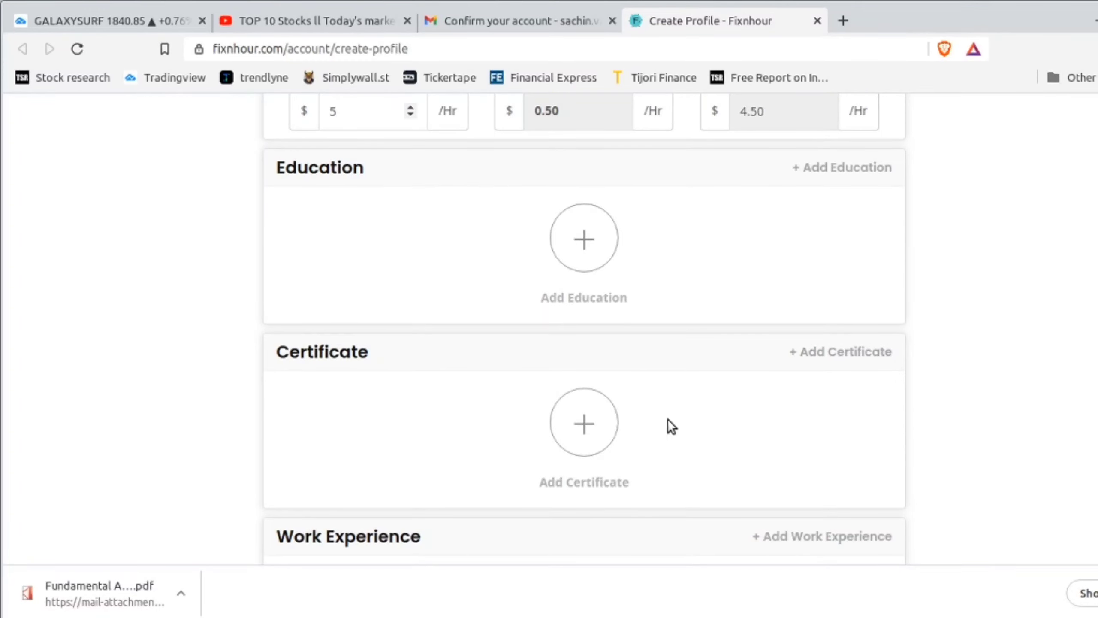
{"action": "scroll", "coordinate": [667, 419], "scroll_direction": "down", "scroll_amount": 5}
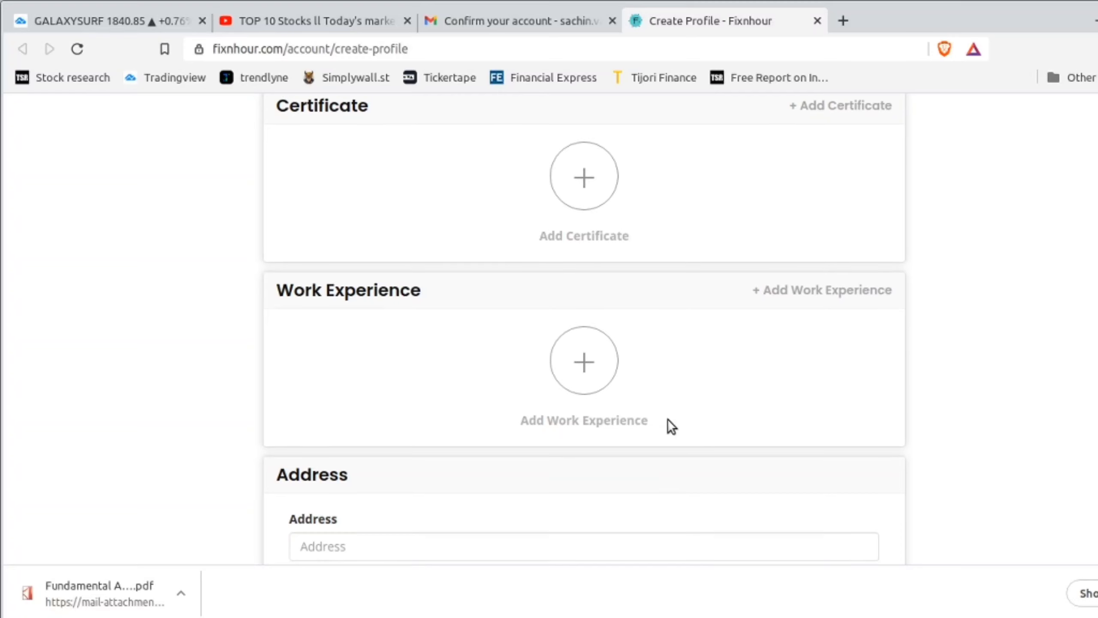
{"action": "scroll", "coordinate": [603, 372], "scroll_direction": "down", "scroll_amount": 4}
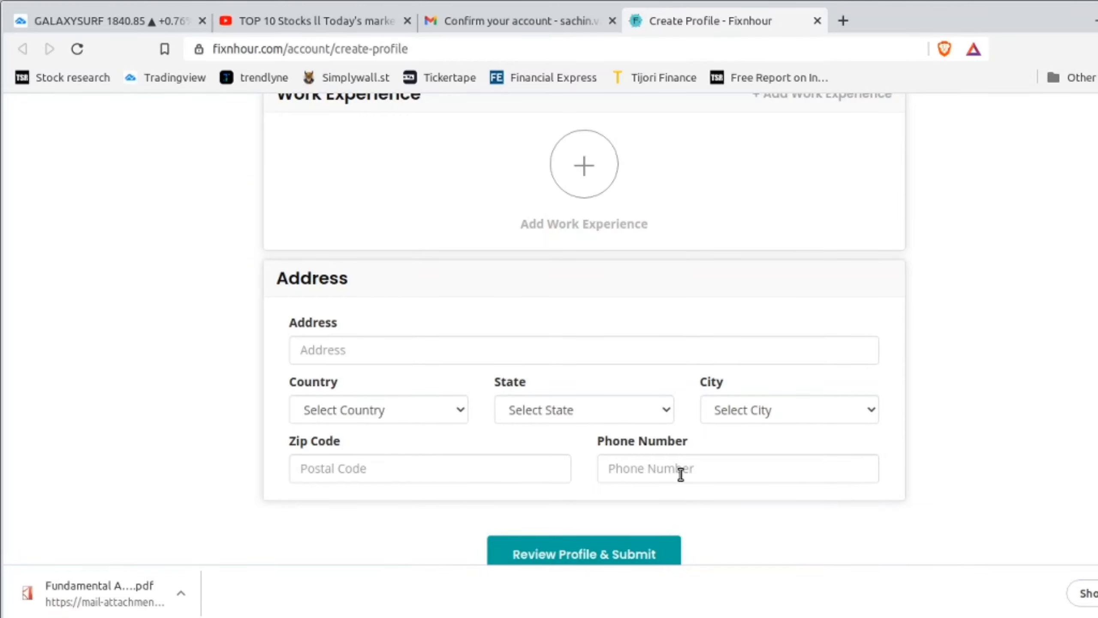
{"action": "scroll", "coordinate": [680, 474], "scroll_direction": "down", "scroll_amount": 3}
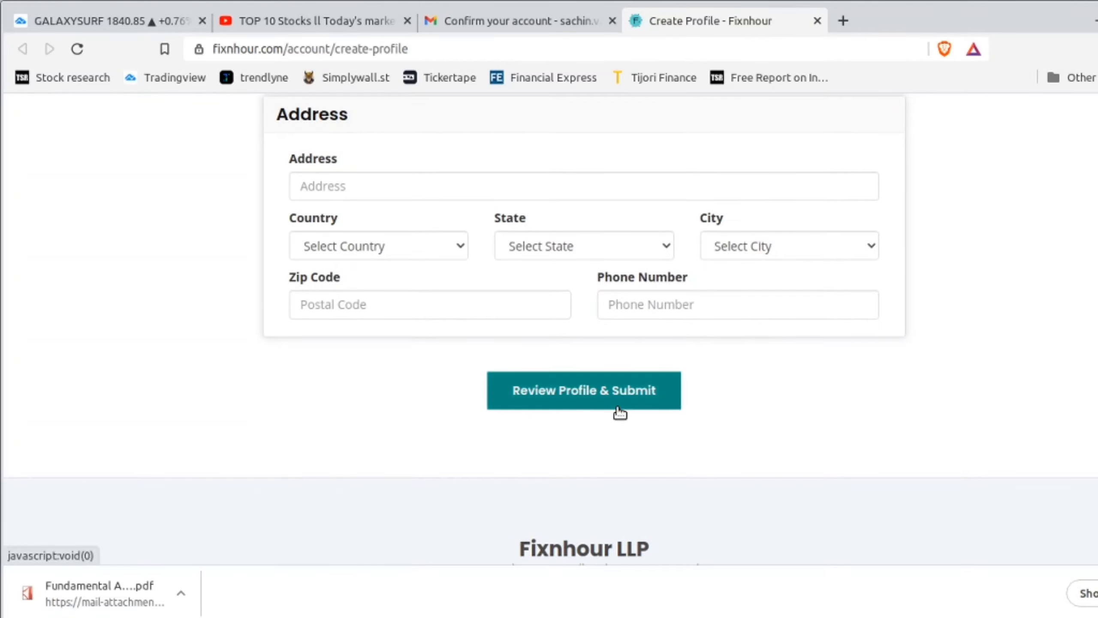
{"action": "scroll", "coordinate": [726, 412], "scroll_direction": "down", "scroll_amount": 2}
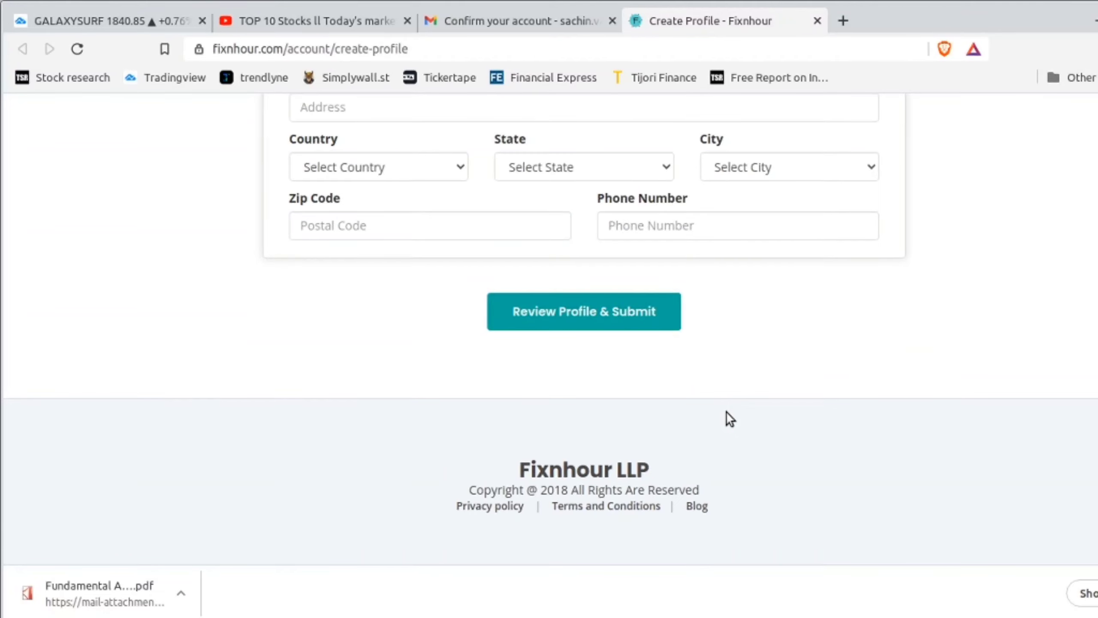
{"action": "scroll", "coordinate": [726, 411], "scroll_direction": "up", "scroll_amount": 15}
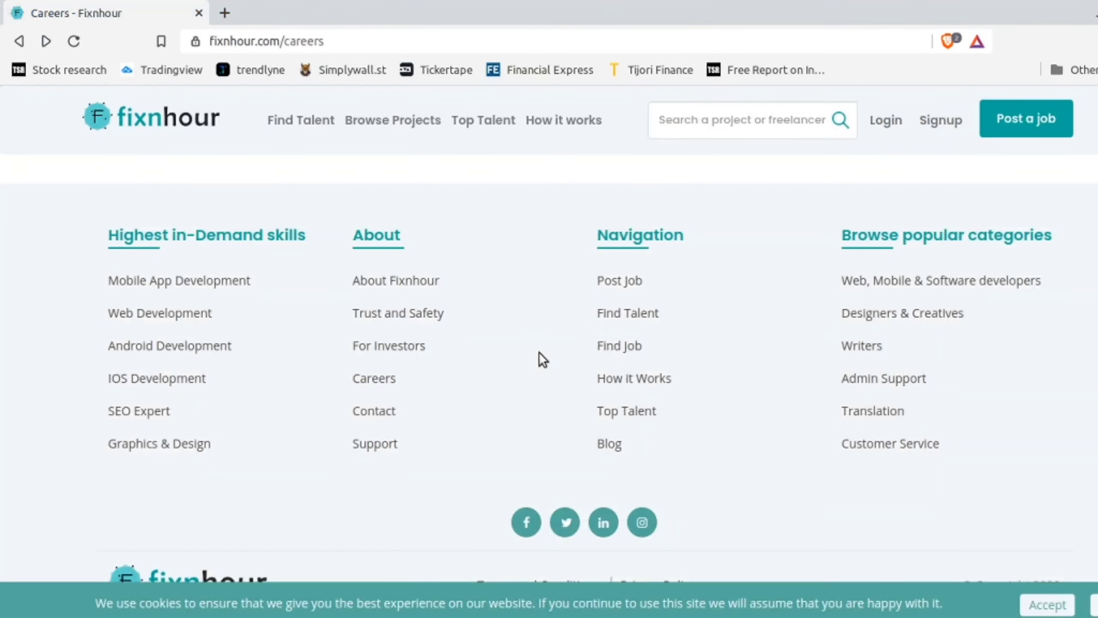
{"action": "scroll", "coordinate": [539, 352], "scroll_direction": "up", "scroll_amount": 5}
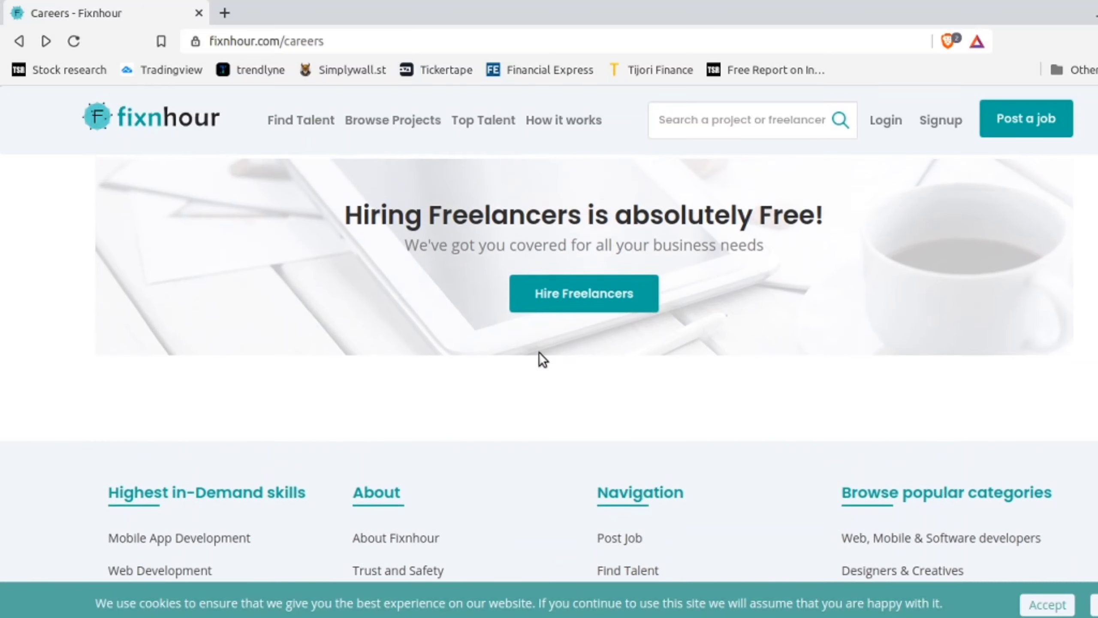
{"action": "scroll", "coordinate": [538, 352], "scroll_direction": "down", "scroll_amount": 5}
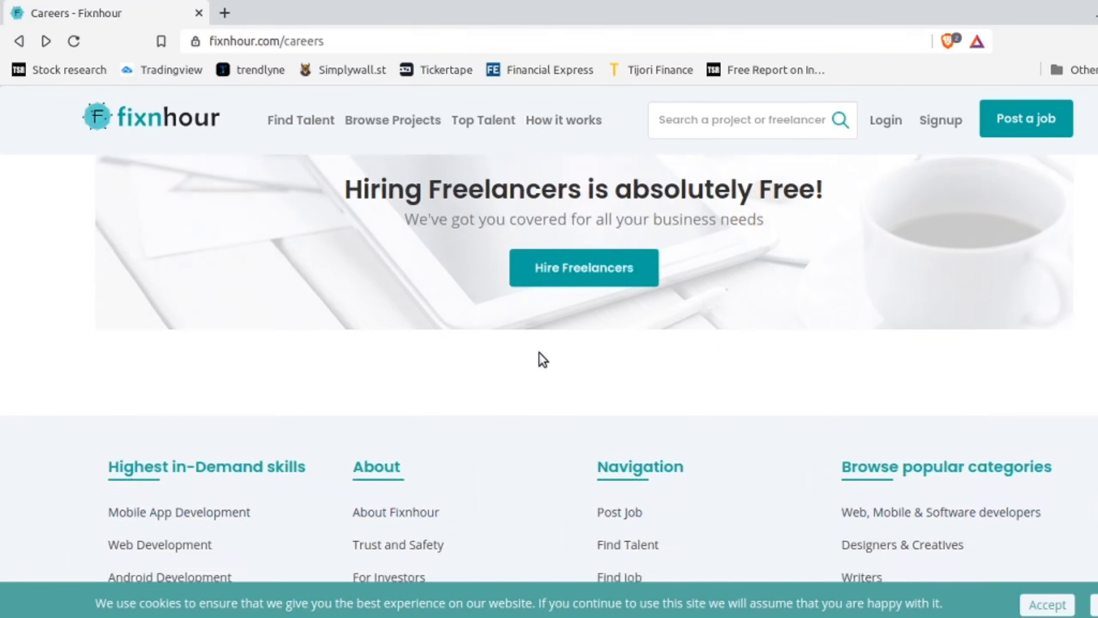
{"action": "scroll", "coordinate": [538, 352], "scroll_direction": "down", "scroll_amount": 2}
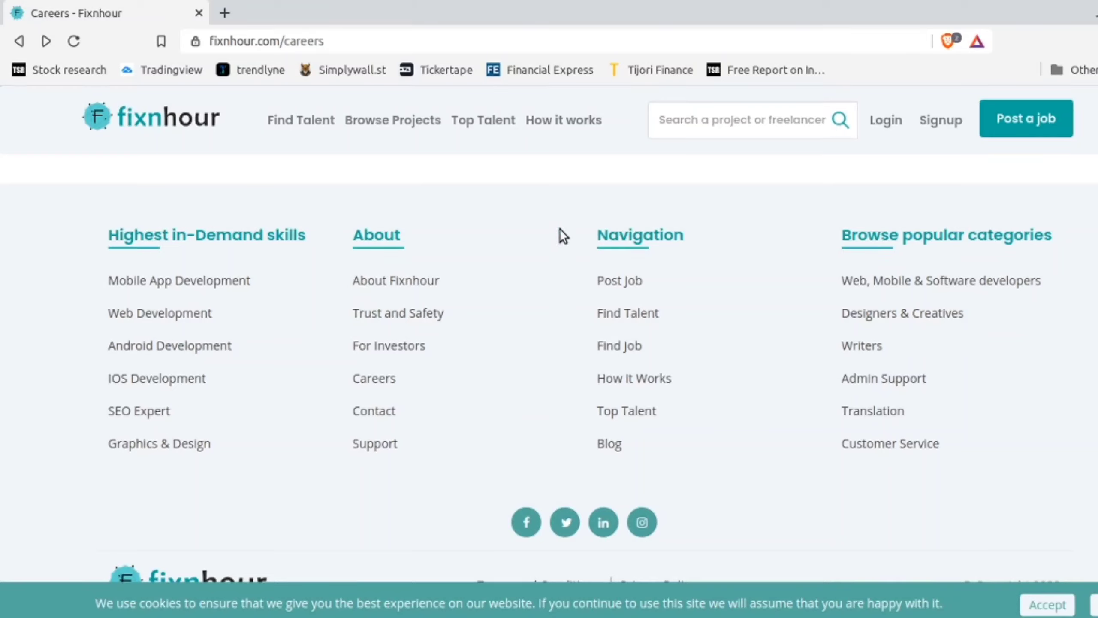
Open the Find Job listings and accept the cookie notice
{"action": "left_click", "coordinate": [620, 350]}
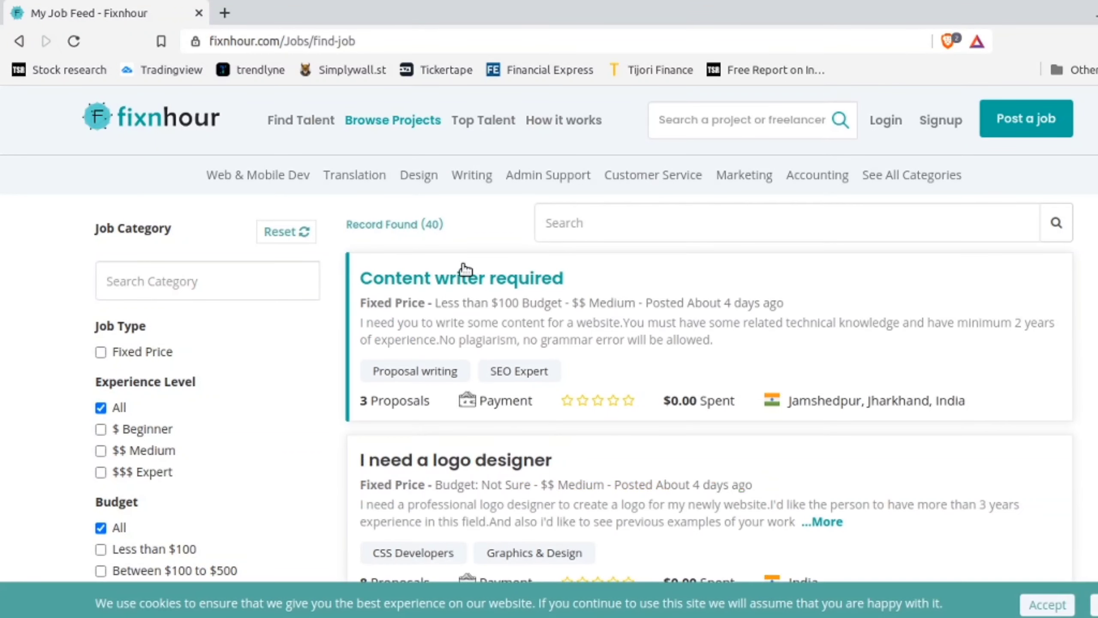
{"action": "scroll", "coordinate": [637, 362], "scroll_direction": "down", "scroll_amount": 1}
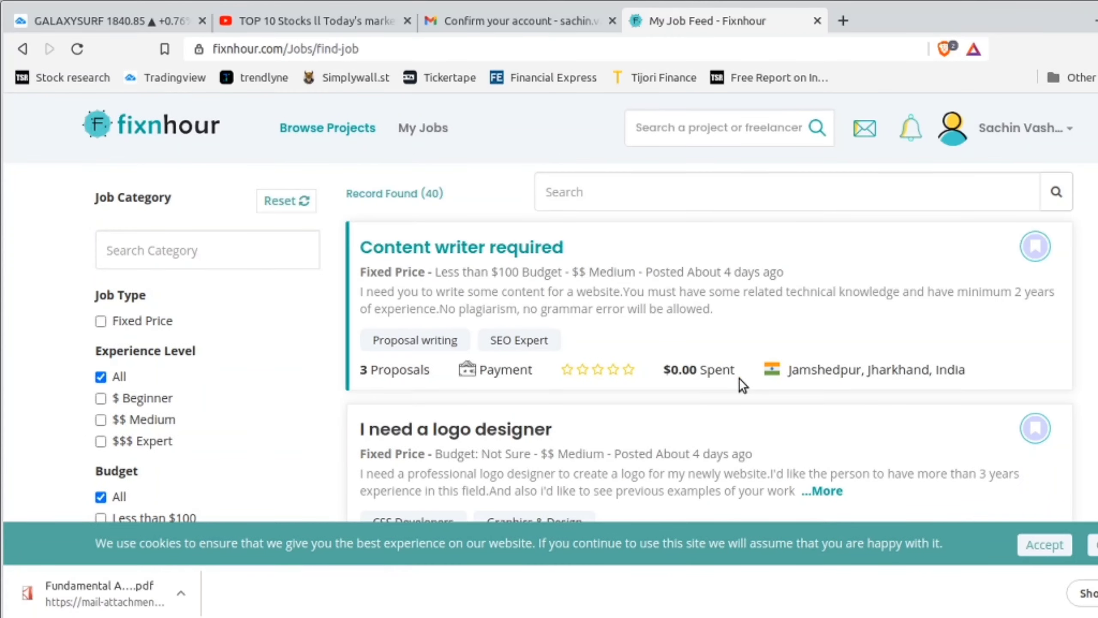
{"action": "scroll", "coordinate": [740, 378], "scroll_direction": "down", "scroll_amount": 3}
{"action": "scroll", "coordinate": [740, 380], "scroll_direction": "down", "scroll_amount": 10}
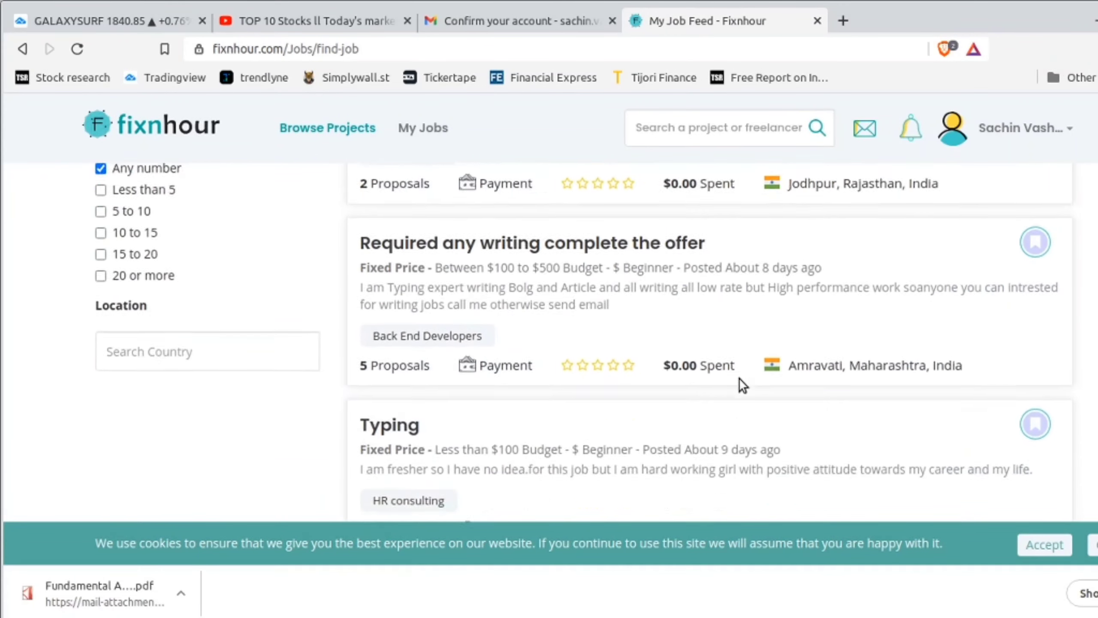
{"action": "scroll", "coordinate": [740, 379], "scroll_direction": "down", "scroll_amount": 1}
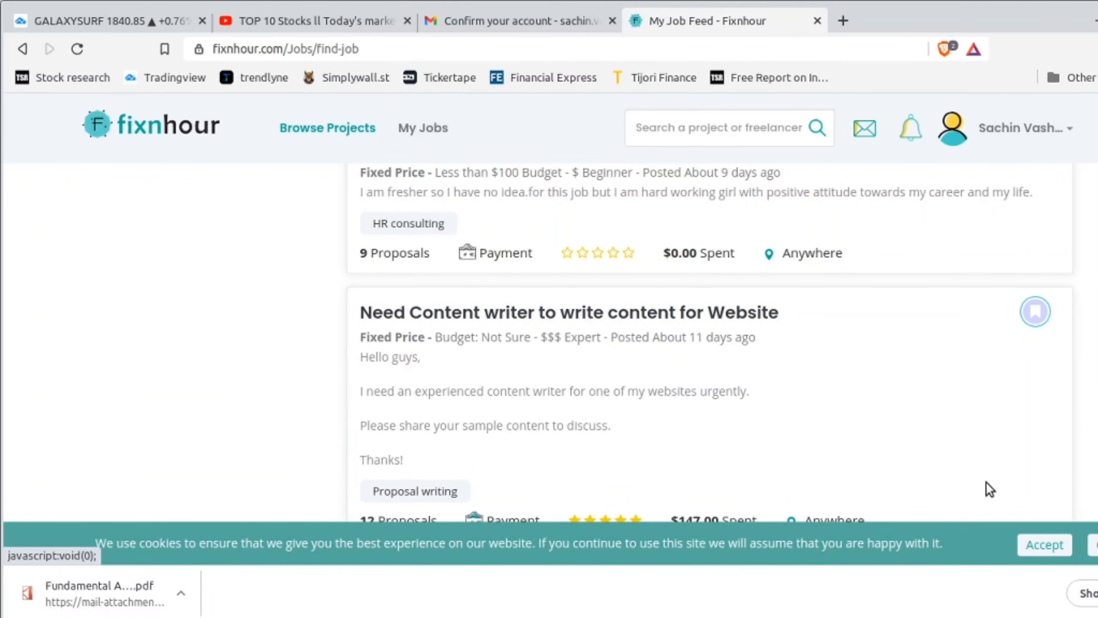
{"action": "left_click", "coordinate": [1042, 543]}
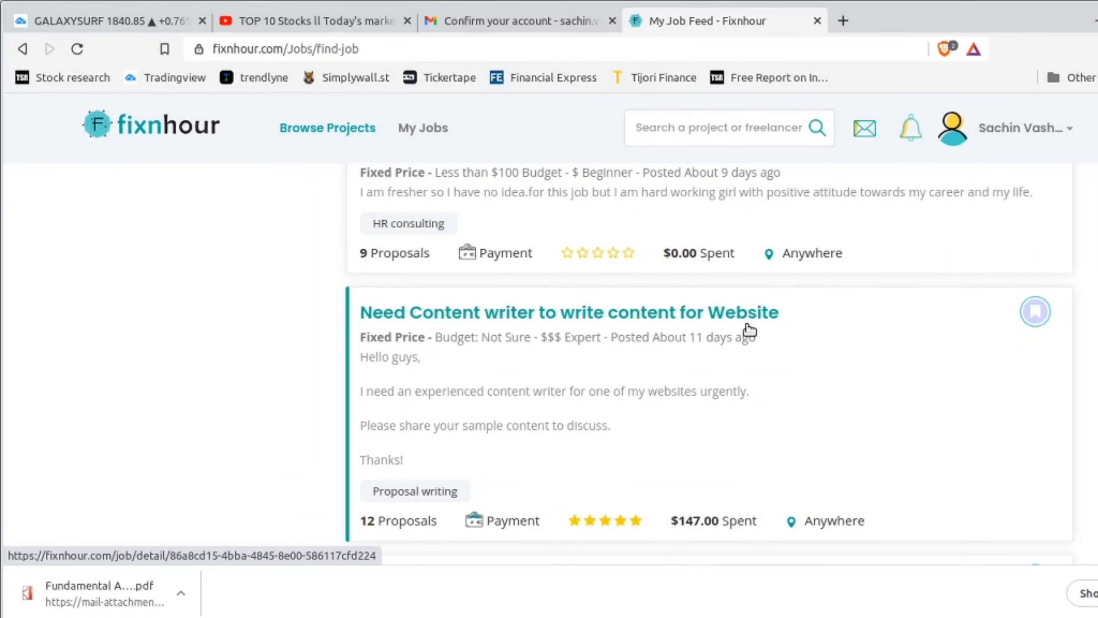
Open the 'Need Content writer to write content for Website' job details
{"action": "scroll", "coordinate": [771, 389], "scroll_direction": "up", "scroll_amount": 2}
{"action": "scroll", "coordinate": [771, 389], "scroll_direction": "up", "scroll_amount": 2}
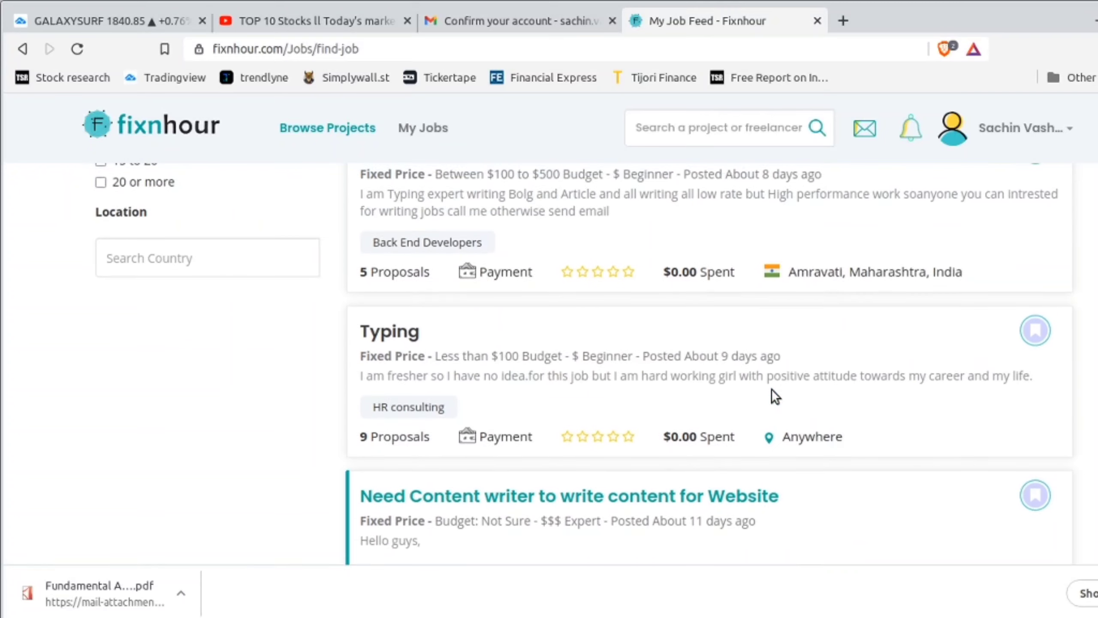
{"action": "scroll", "coordinate": [771, 389], "scroll_direction": "down", "scroll_amount": 5}
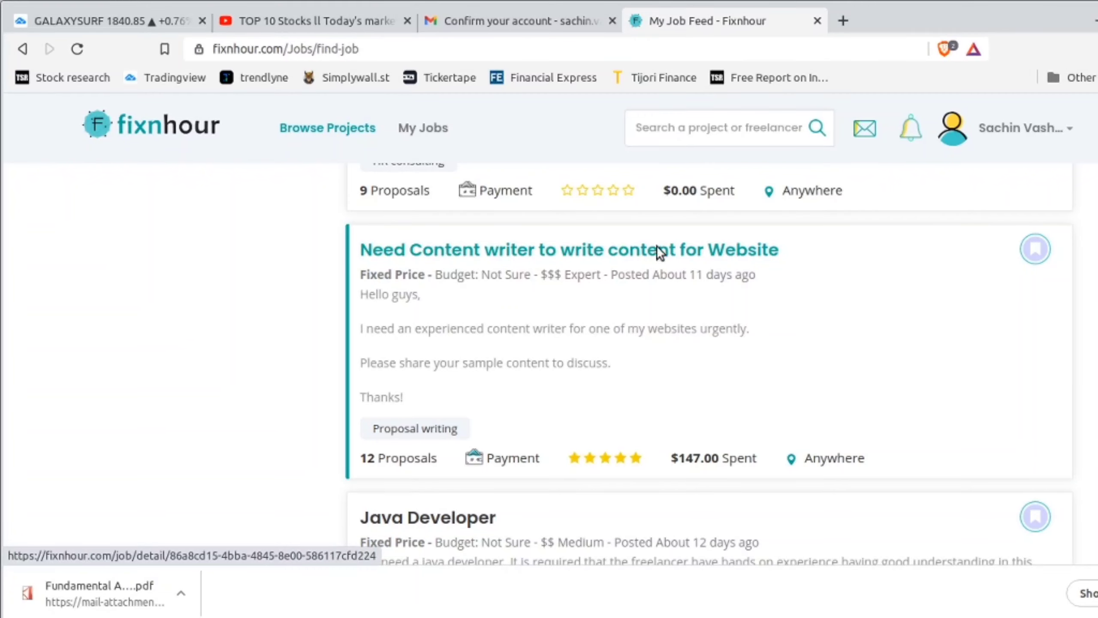
{"action": "left_click", "coordinate": [657, 249]}
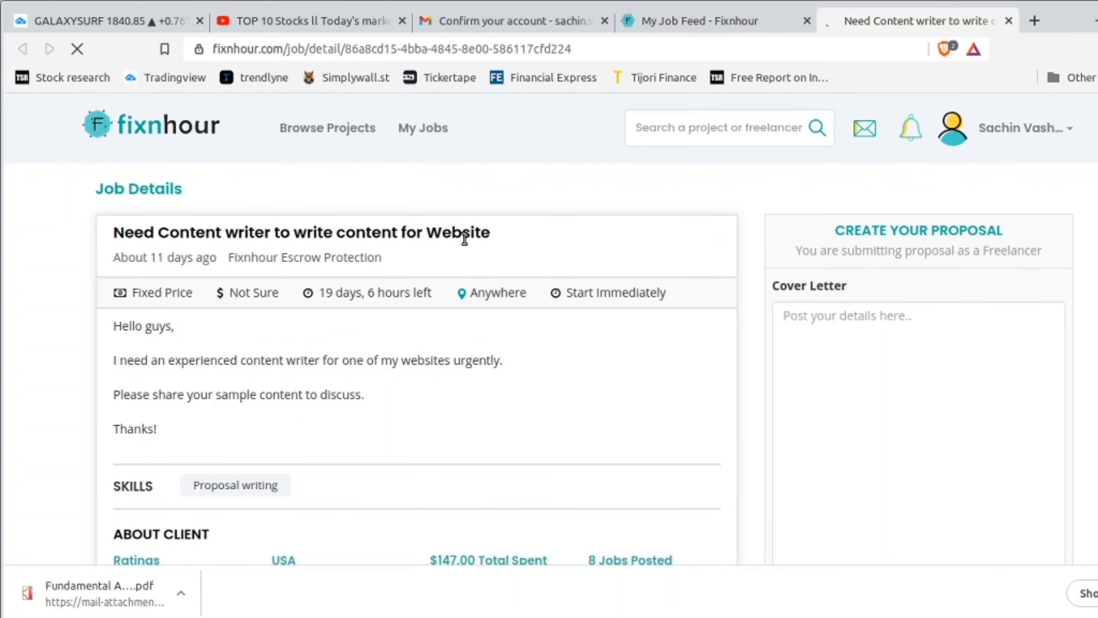
{"action": "scroll", "coordinate": [388, 328], "scroll_direction": "down", "scroll_amount": 3}
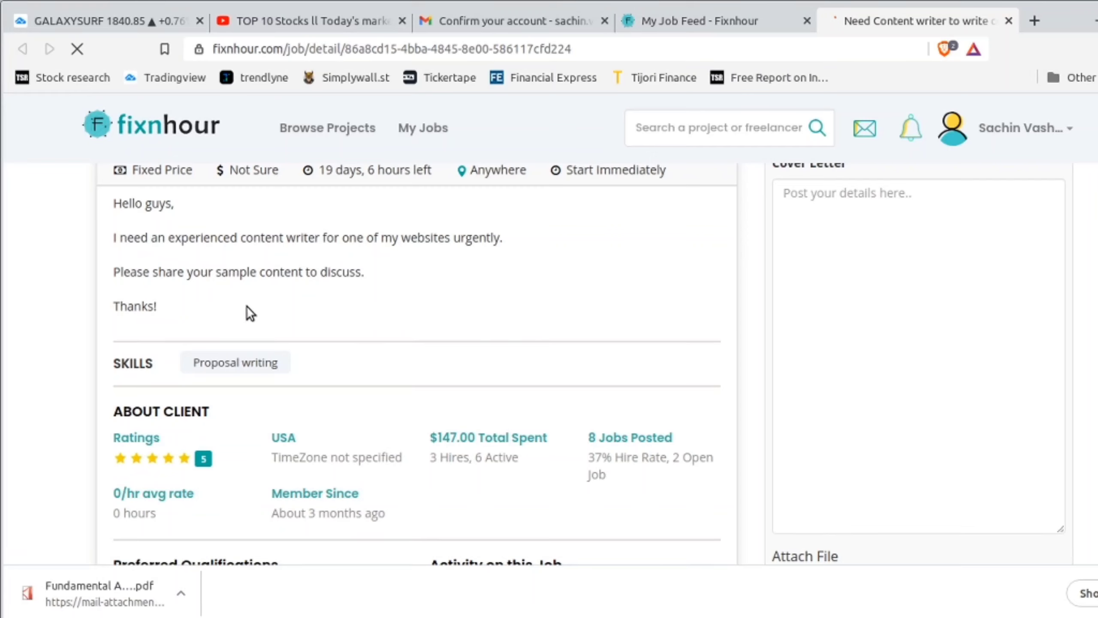
{"action": "scroll", "coordinate": [329, 338], "scroll_direction": "down", "scroll_amount": 4}
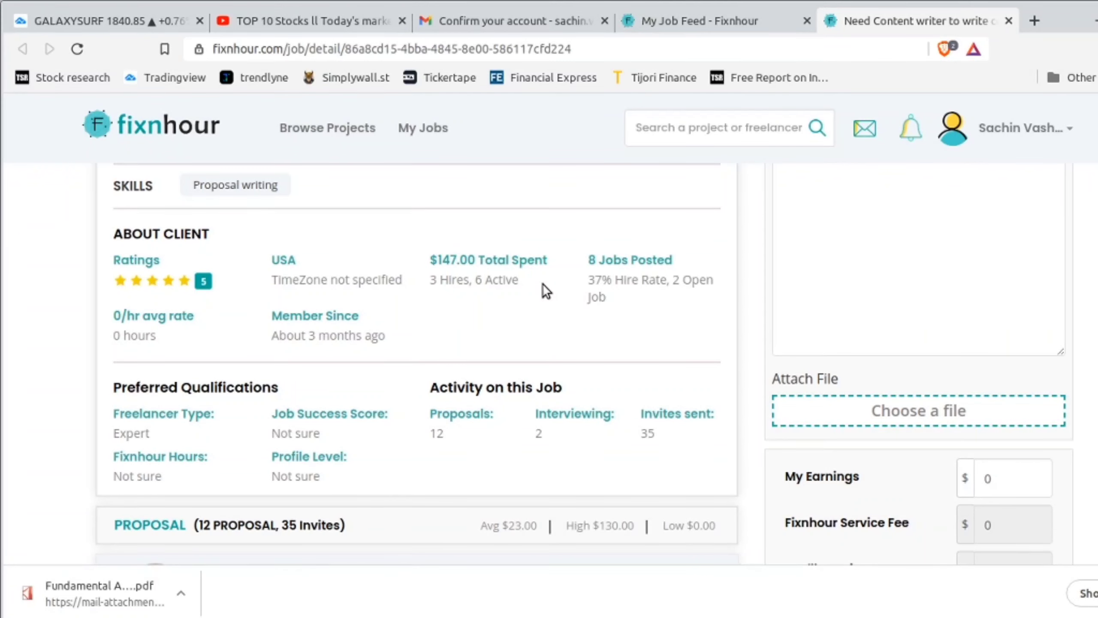
{"action": "scroll", "coordinate": [546, 290], "scroll_direction": "down", "scroll_amount": 5}
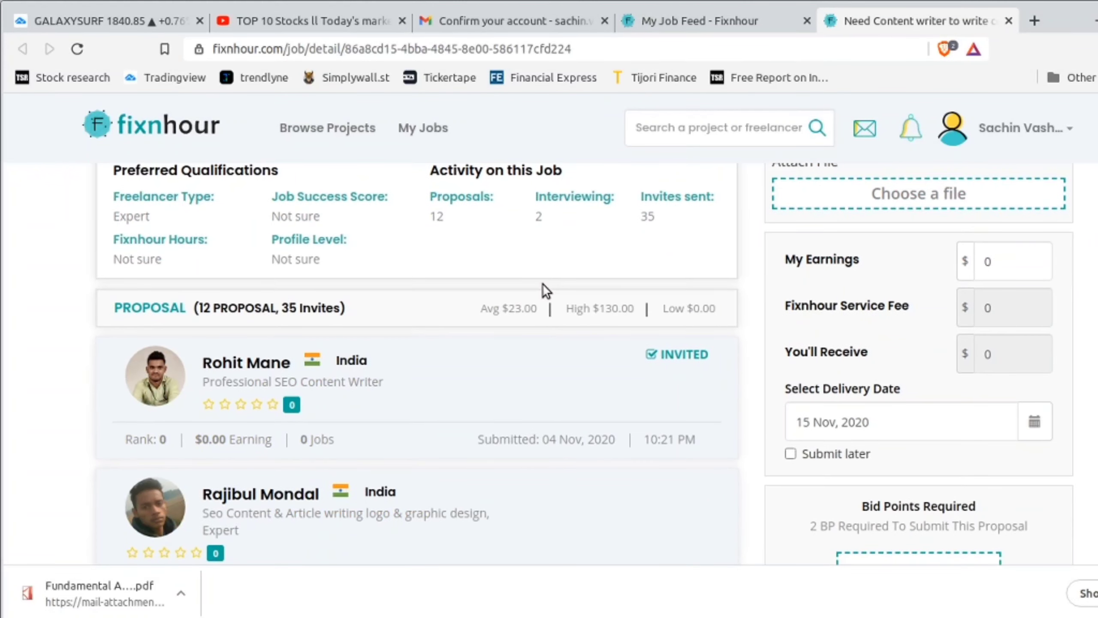
{"action": "scroll", "coordinate": [546, 290], "scroll_direction": "up", "scroll_amount": 2}
{"action": "scroll", "coordinate": [542, 283], "scroll_direction": "up", "scroll_amount": 1}
{"action": "scroll", "coordinate": [542, 284], "scroll_direction": "down", "scroll_amount": 3}
{"action": "scroll", "coordinate": [542, 283], "scroll_direction": "up", "scroll_amount": 6}
{"action": "scroll", "coordinate": [543, 285], "scroll_direction": "down", "scroll_amount": 1}
{"action": "scroll", "coordinate": [543, 284], "scroll_direction": "up", "scroll_amount": 6}
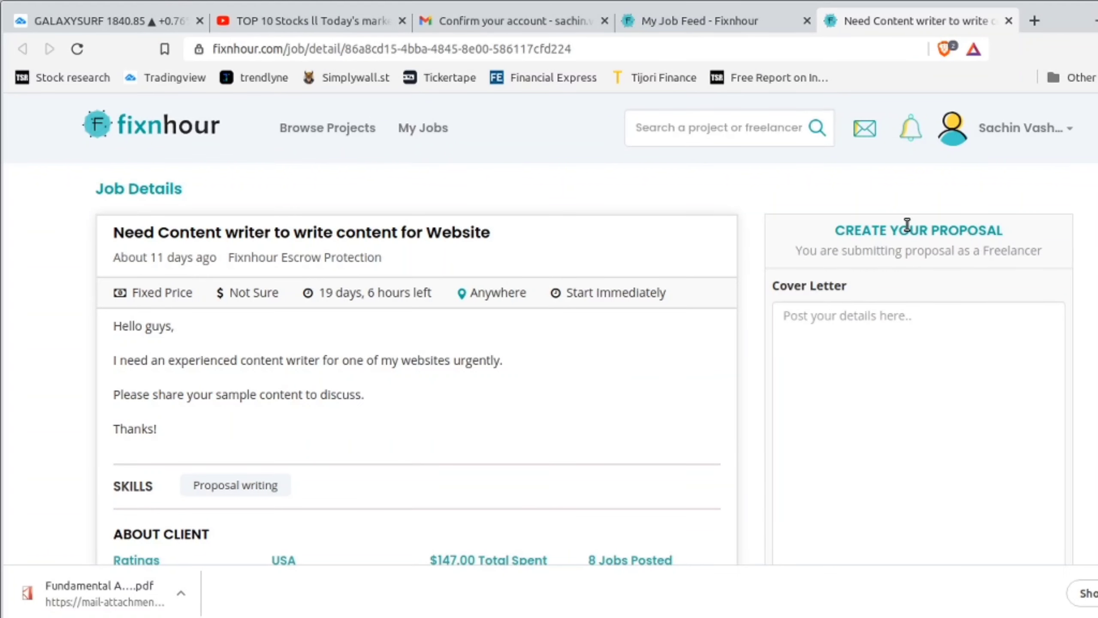
{"action": "scroll", "coordinate": [898, 270], "scroll_direction": "down", "scroll_amount": 1}
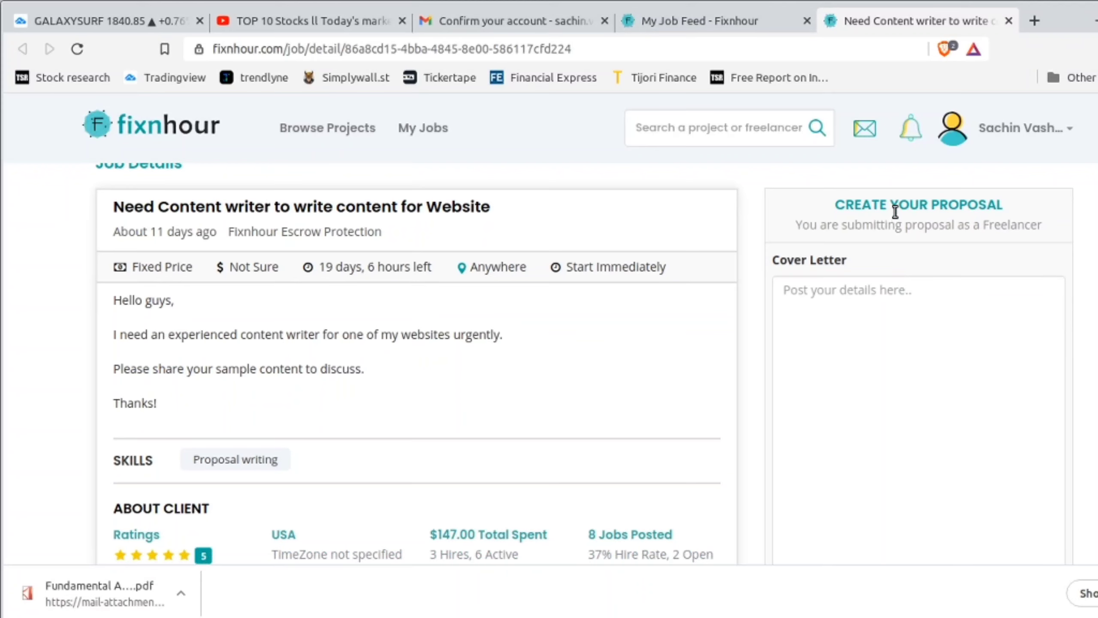
{"action": "left_click", "coordinate": [875, 314]}
{"action": "scroll", "coordinate": [873, 314], "scroll_direction": "down", "scroll_amount": 8}
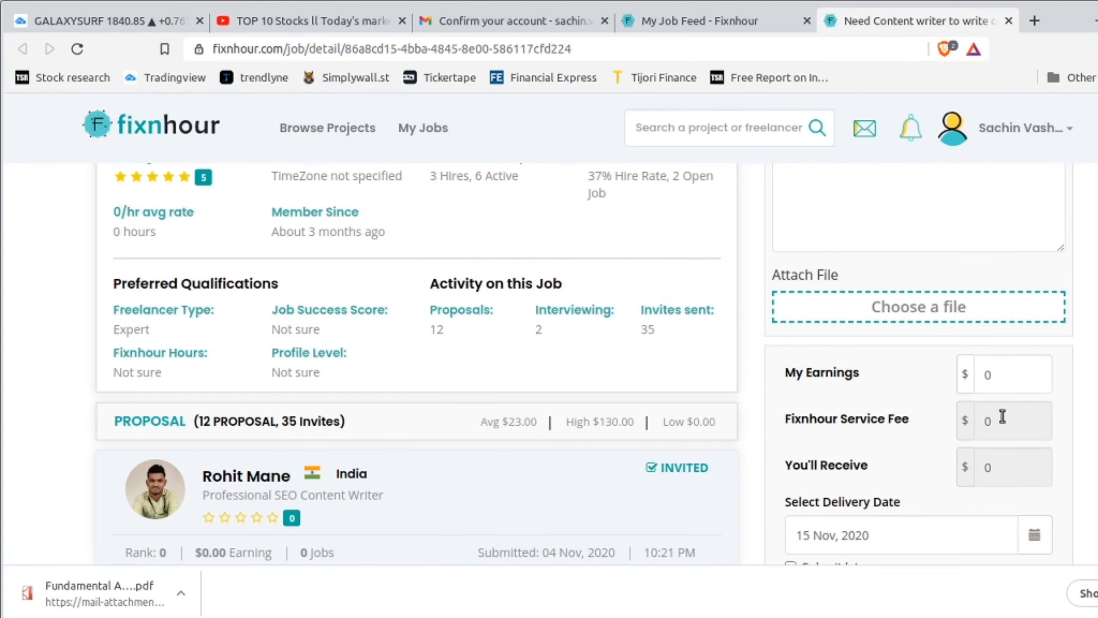
{"action": "scroll", "coordinate": [980, 441], "scroll_direction": "down", "scroll_amount": 5}
{"action": "scroll", "coordinate": [980, 442], "scroll_direction": "down", "scroll_amount": 2}
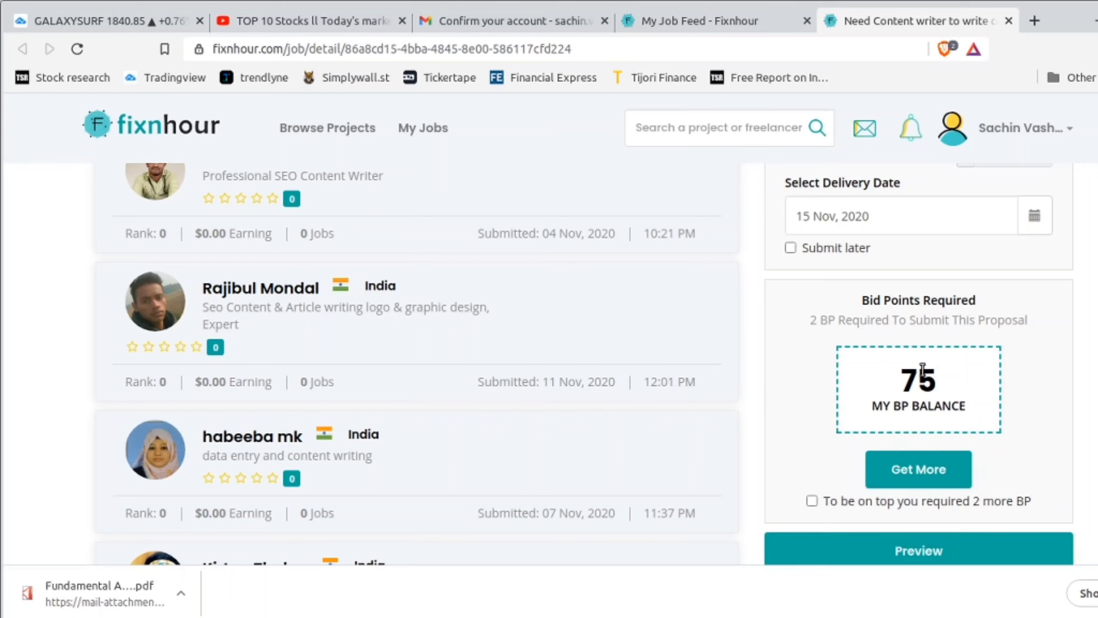
{"action": "scroll", "coordinate": [1022, 343], "scroll_direction": "up", "scroll_amount": 4}
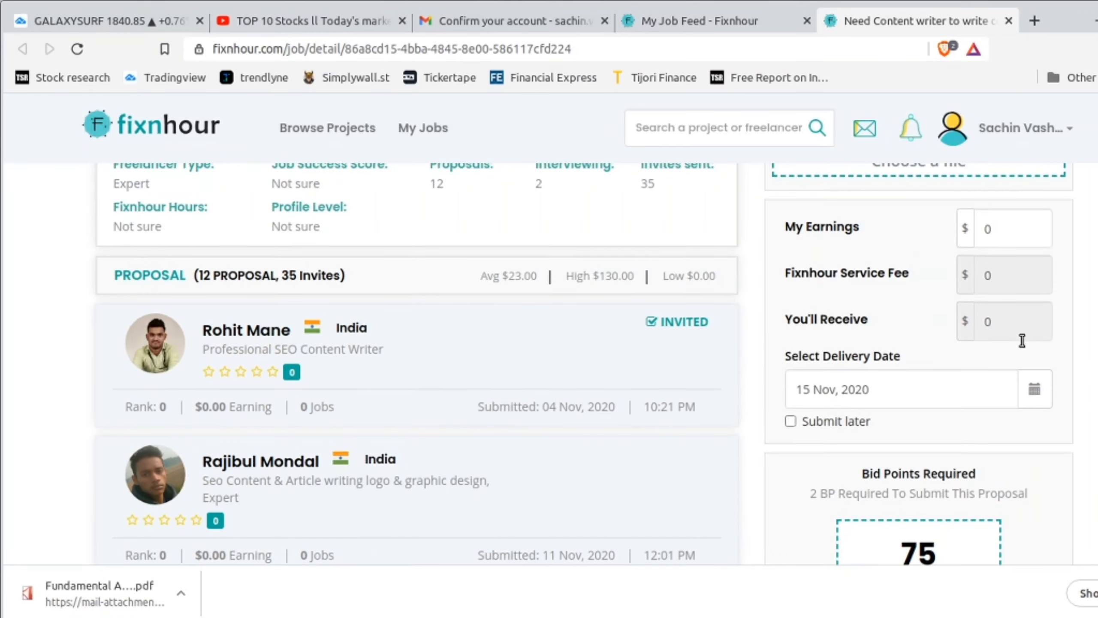
{"action": "scroll", "coordinate": [1021, 342], "scroll_direction": "up", "scroll_amount": 1}
{"action": "scroll", "coordinate": [1003, 494], "scroll_direction": "down", "scroll_amount": 8}
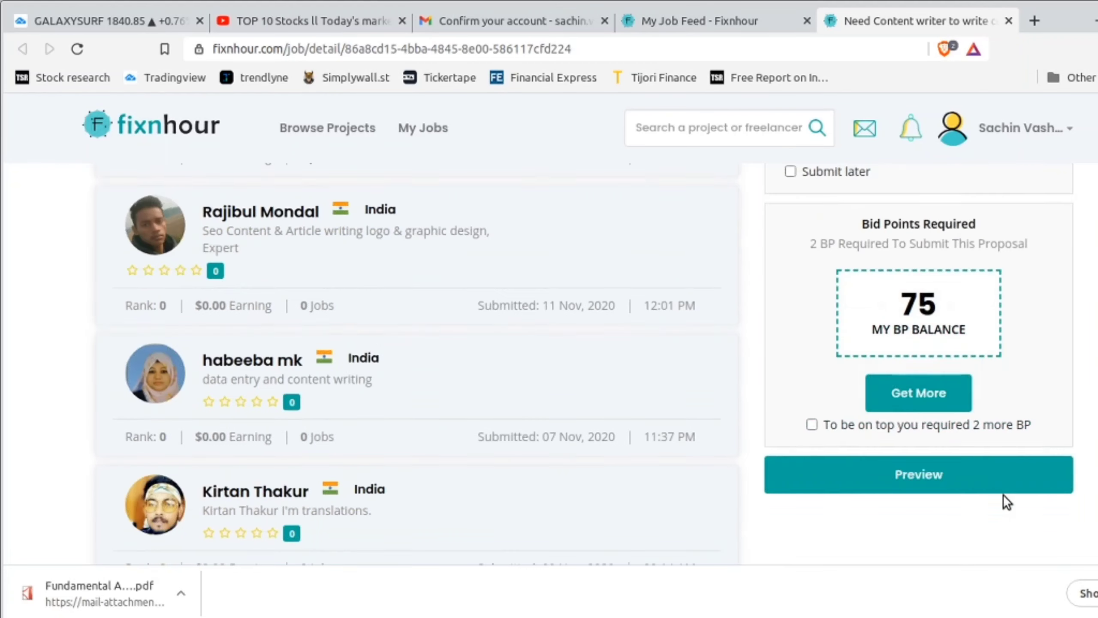
{"action": "scroll", "coordinate": [1003, 500], "scroll_direction": "up", "scroll_amount": 15}
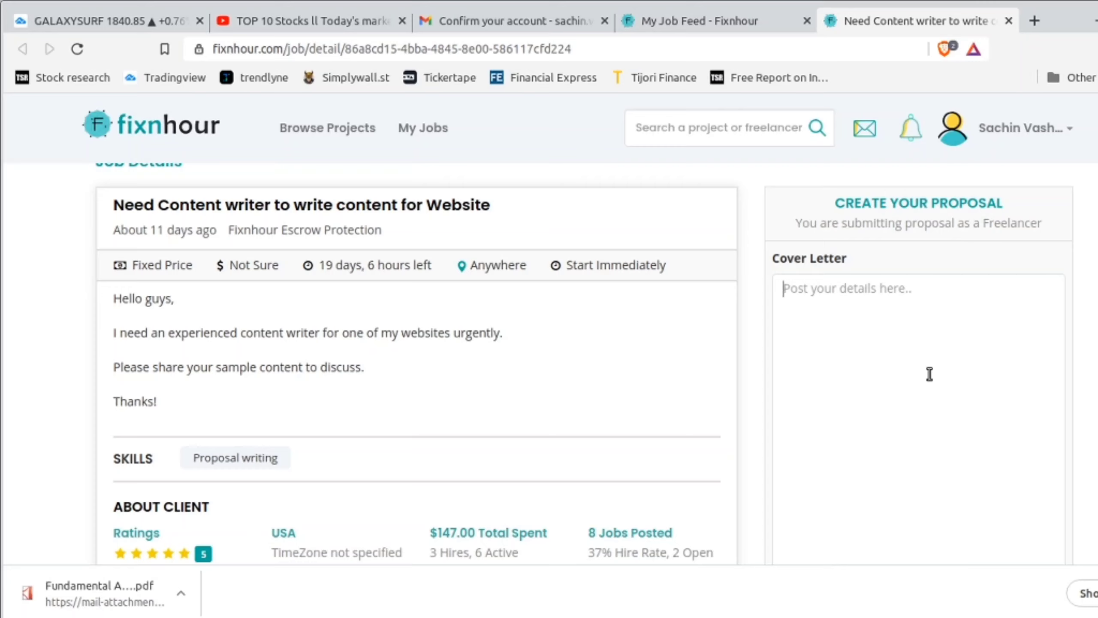
Write the cover letter 'I am a professional Content Writter..'
{"action": "type", "text": "I am a"}
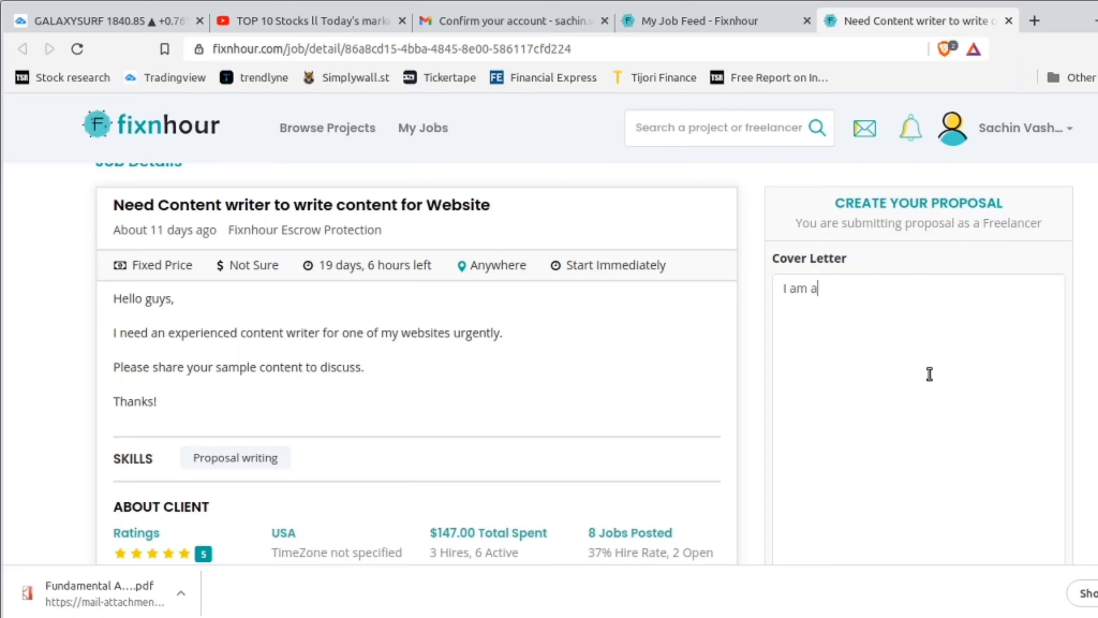
{"action": "type", "text": " pr"}
{"action": "key", "text": "BackSpace"}
{"action": "key", "text": "BackSpace"}
{"action": "type", "text": "professional "}
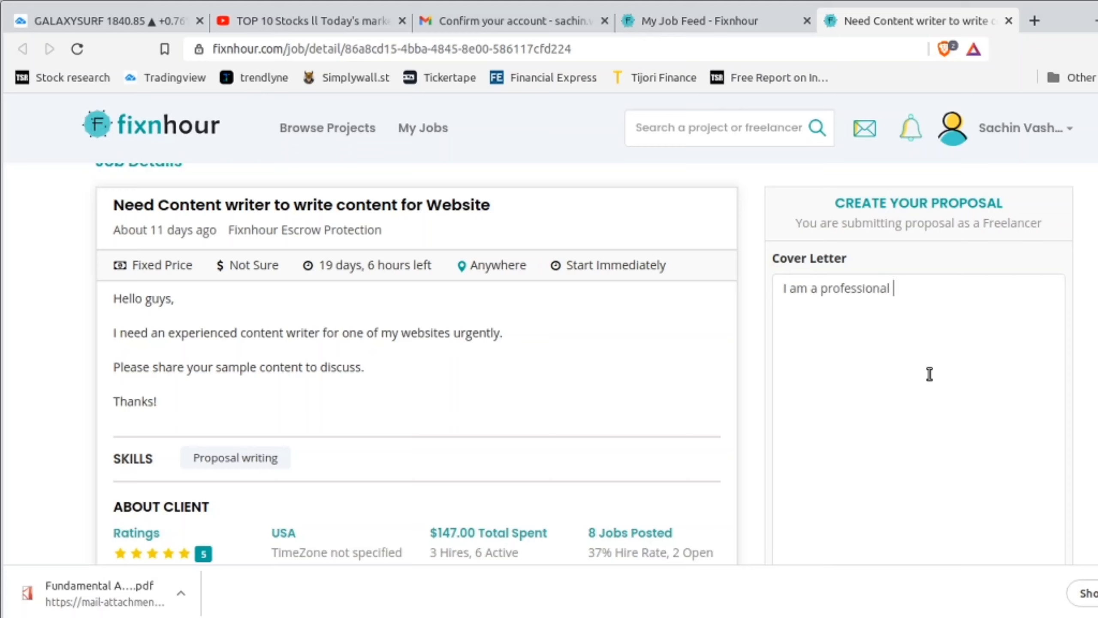
{"action": "type", "text": "Content Writter"}
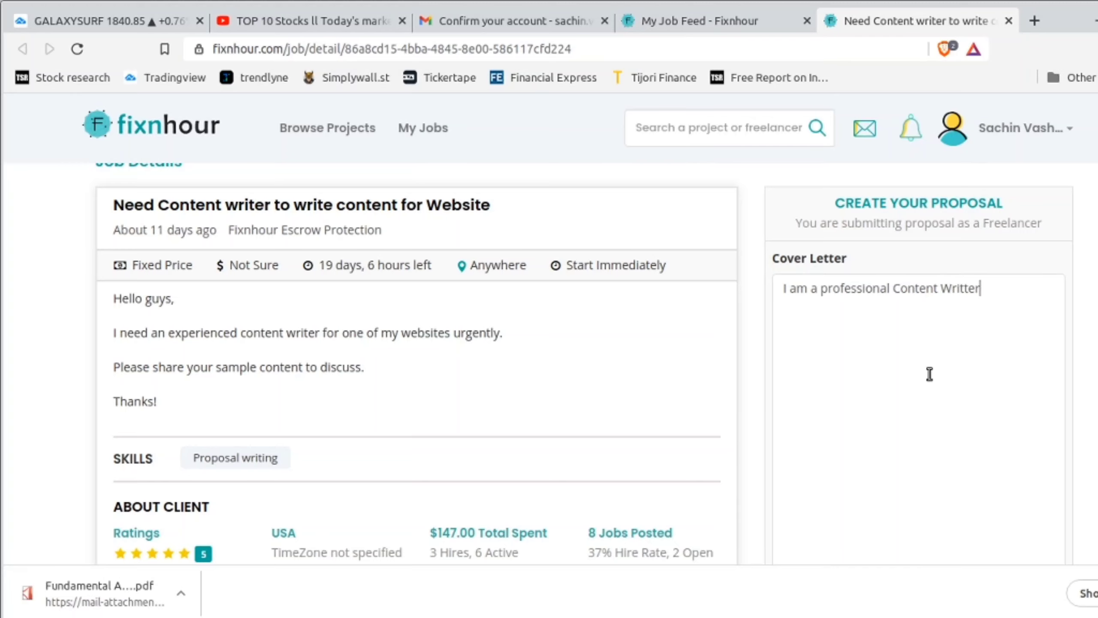
{"action": "type", "text": ".."}
Attach the 17-26-02 screenshot PNG to the proposal
{"action": "scroll", "coordinate": [929, 374], "scroll_direction": "down", "scroll_amount": 5}
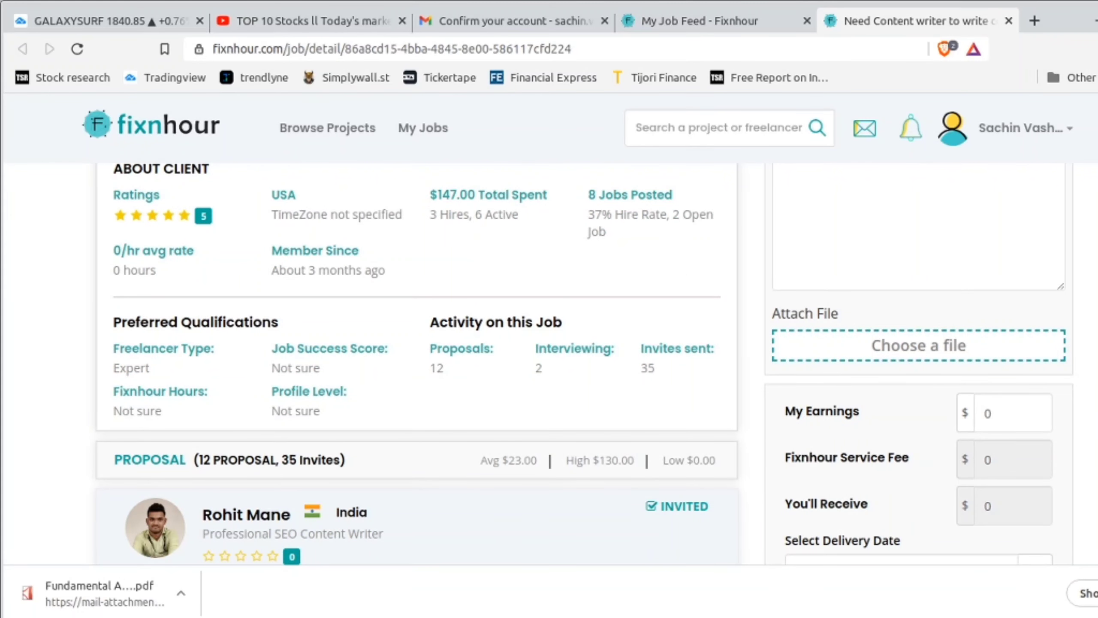
{"action": "left_click", "coordinate": [928, 353]}
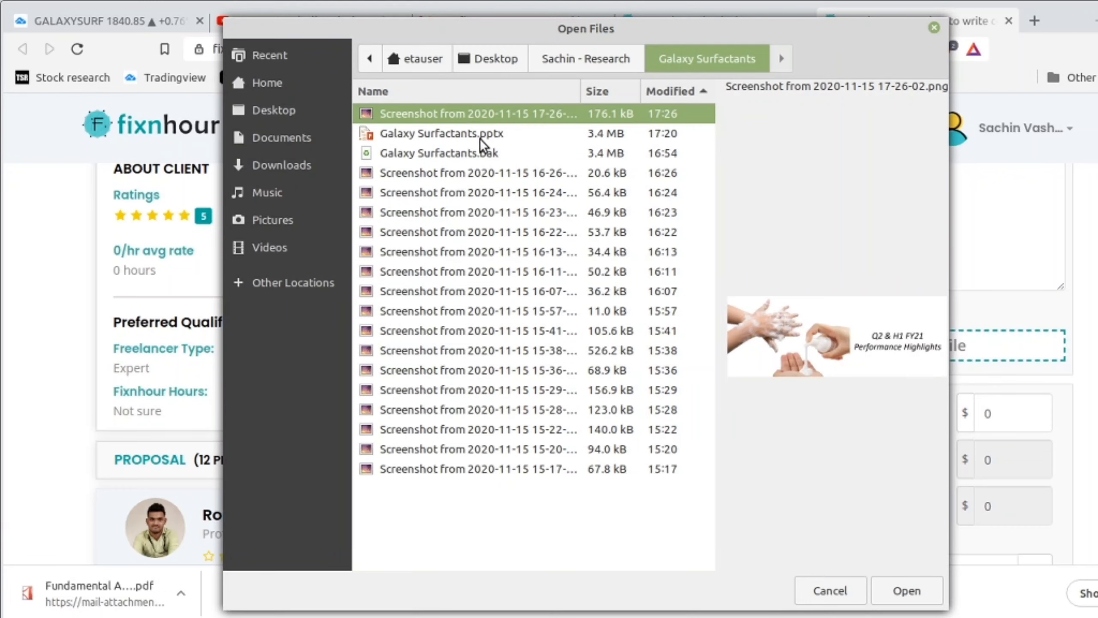
{"action": "left_click", "coordinate": [906, 588]}
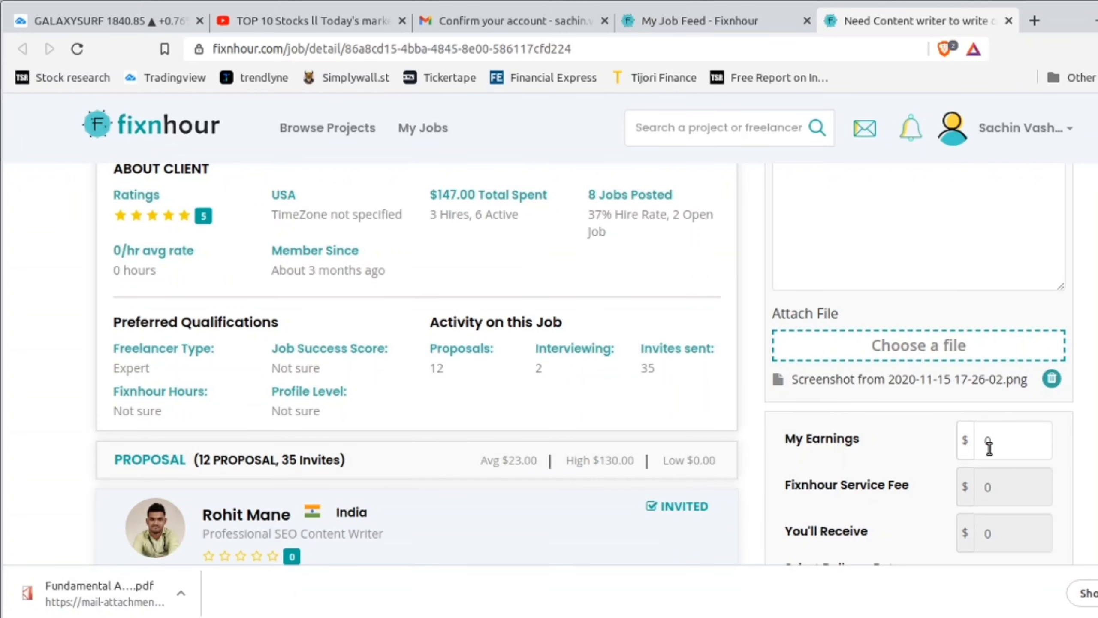
Bid $10 in My Earnings so the amount received shows $9.00
{"action": "key", "text": "BackSpace"}
{"action": "type", "text": "10"}
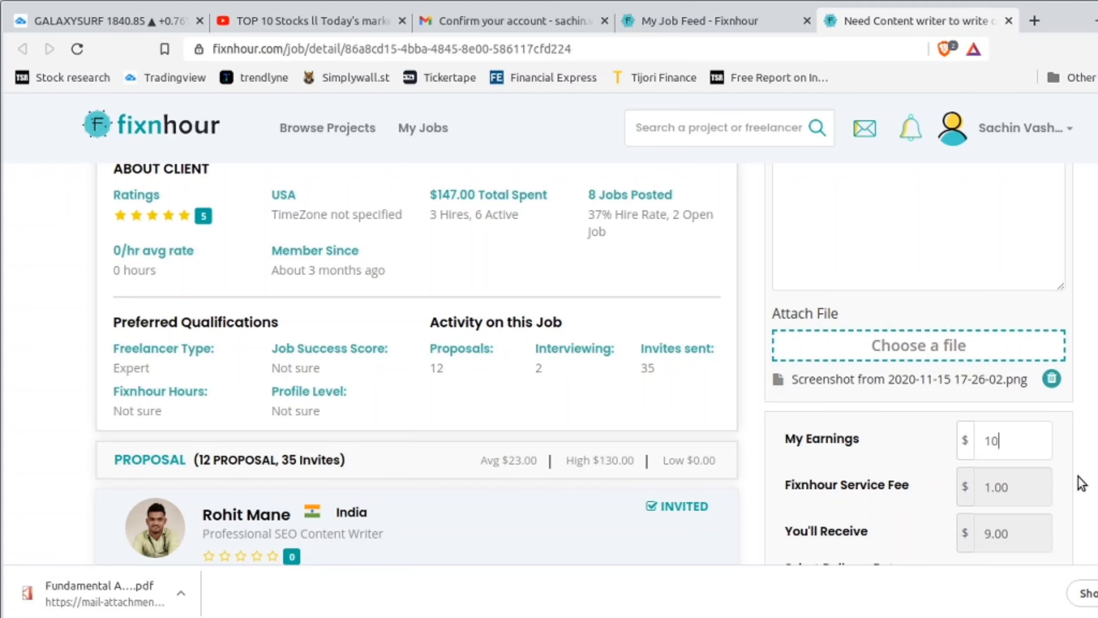
{"action": "scroll", "coordinate": [1080, 482], "scroll_direction": "down", "scroll_amount": 3}
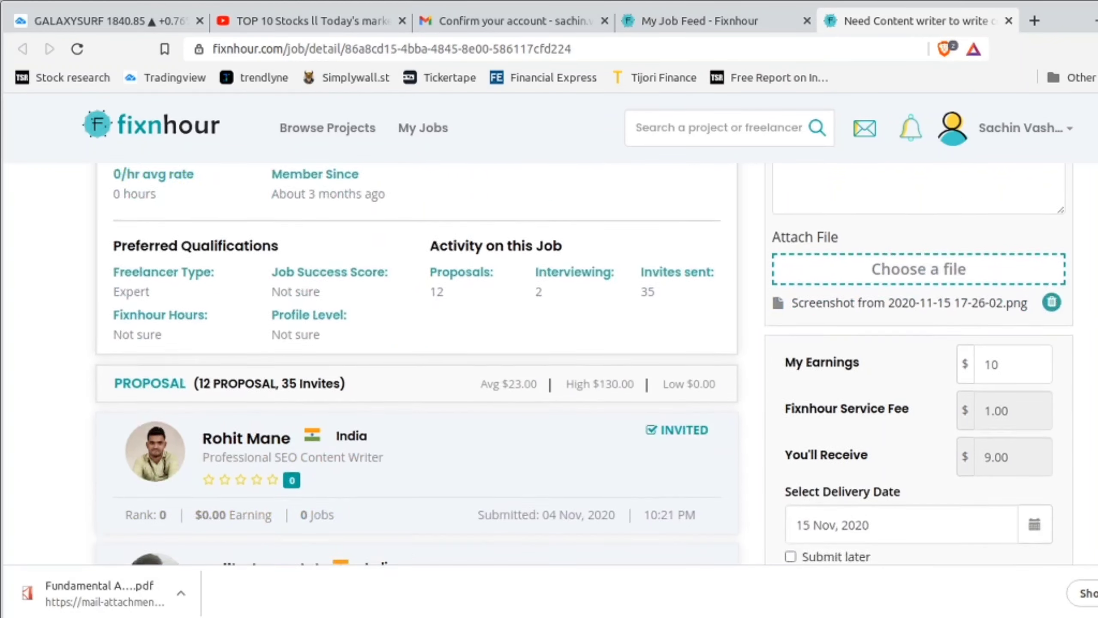
{"action": "scroll", "coordinate": [903, 395], "scroll_direction": "down", "scroll_amount": 2}
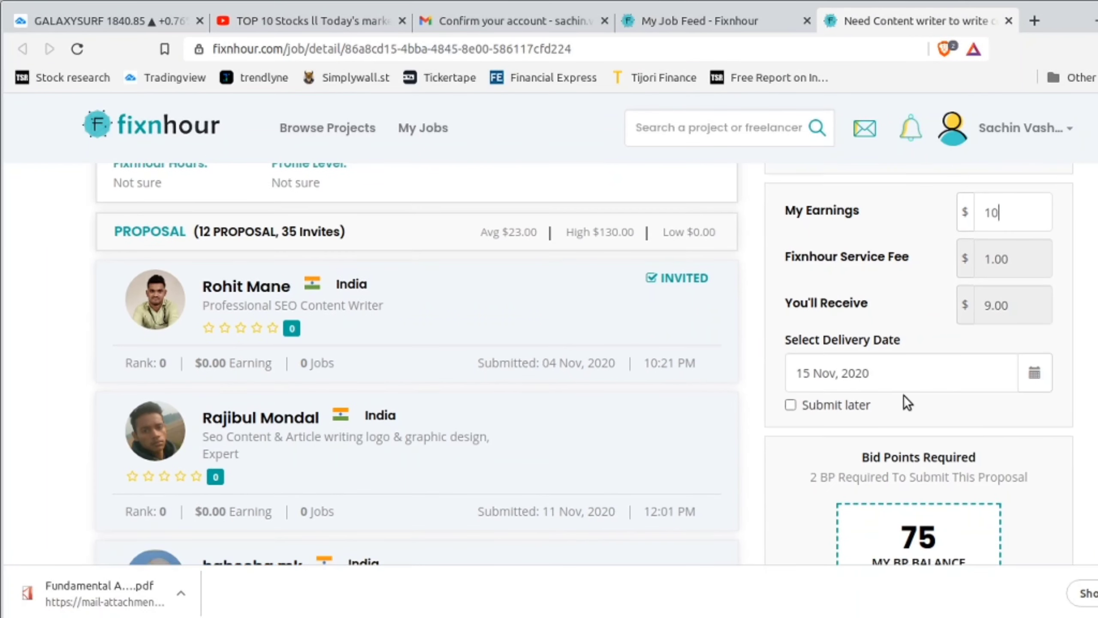
{"action": "scroll", "coordinate": [984, 433], "scroll_direction": "down", "scroll_amount": 3}
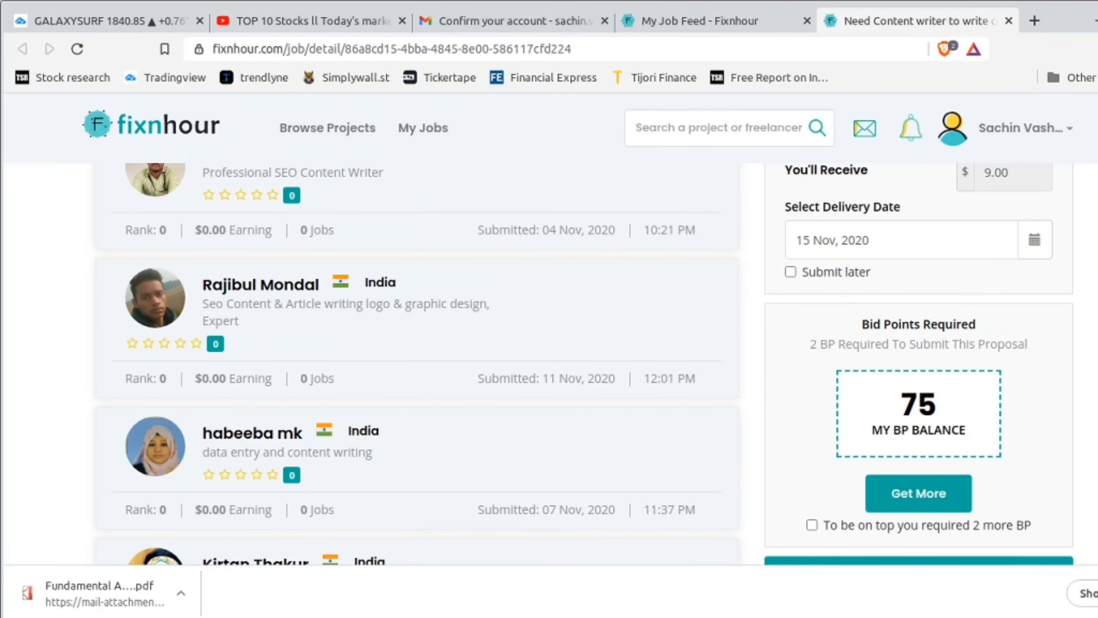
{"action": "scroll", "coordinate": [1061, 330], "scroll_direction": "up", "scroll_amount": 2}
Set the proposal delivery date to 20 Nov, 2020
{"action": "left_click", "coordinate": [981, 325]}
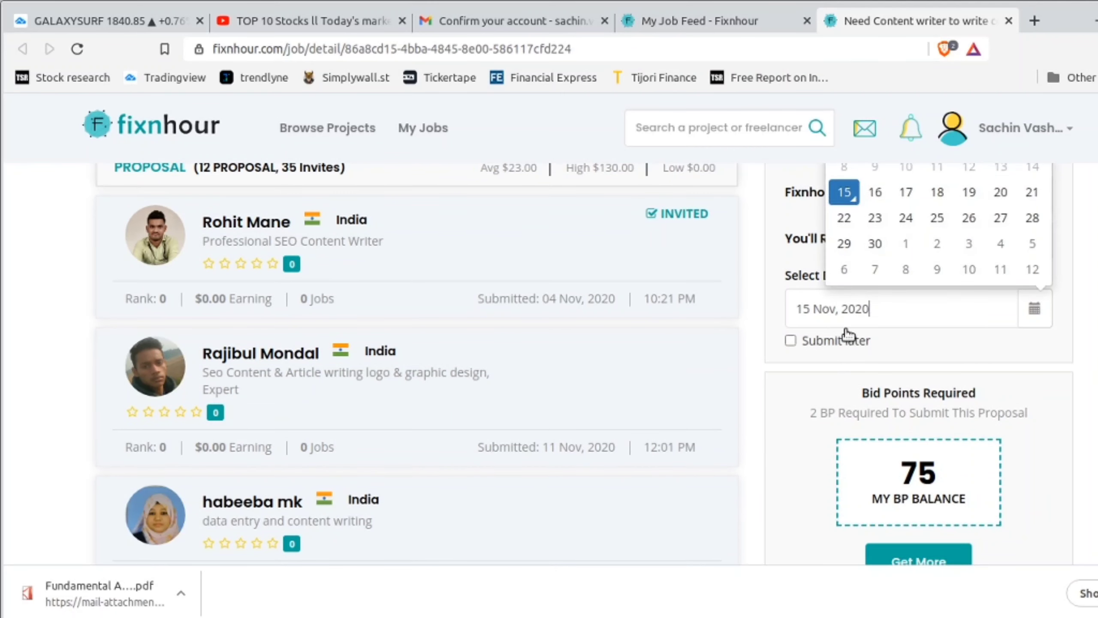
{"action": "left_click", "coordinate": [1000, 194]}
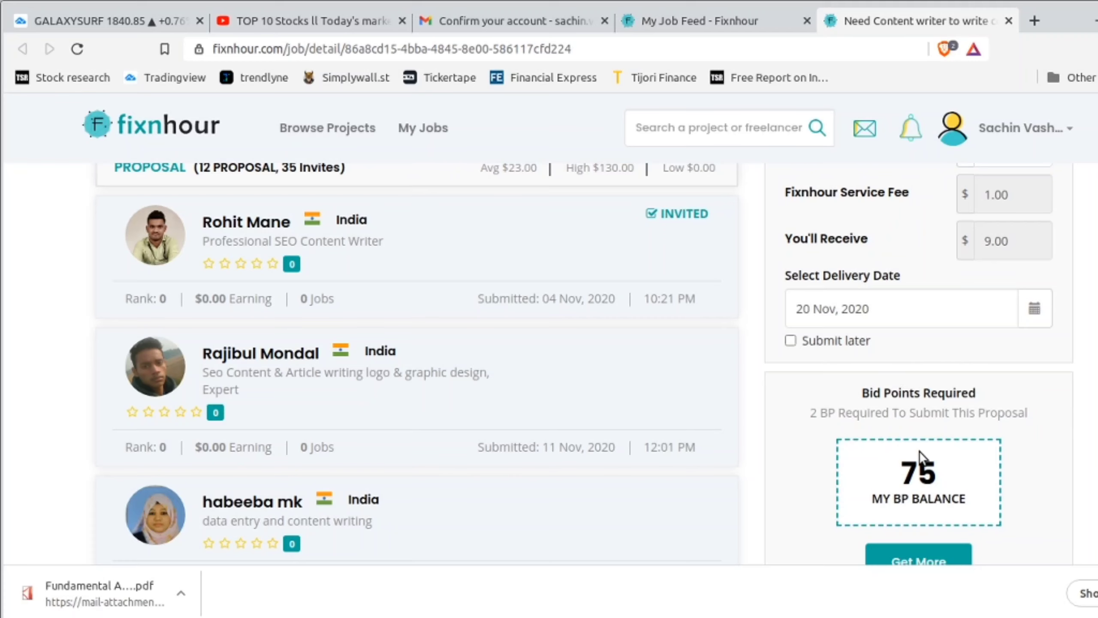
{"action": "scroll", "coordinate": [938, 487], "scroll_direction": "down", "scroll_amount": 5}
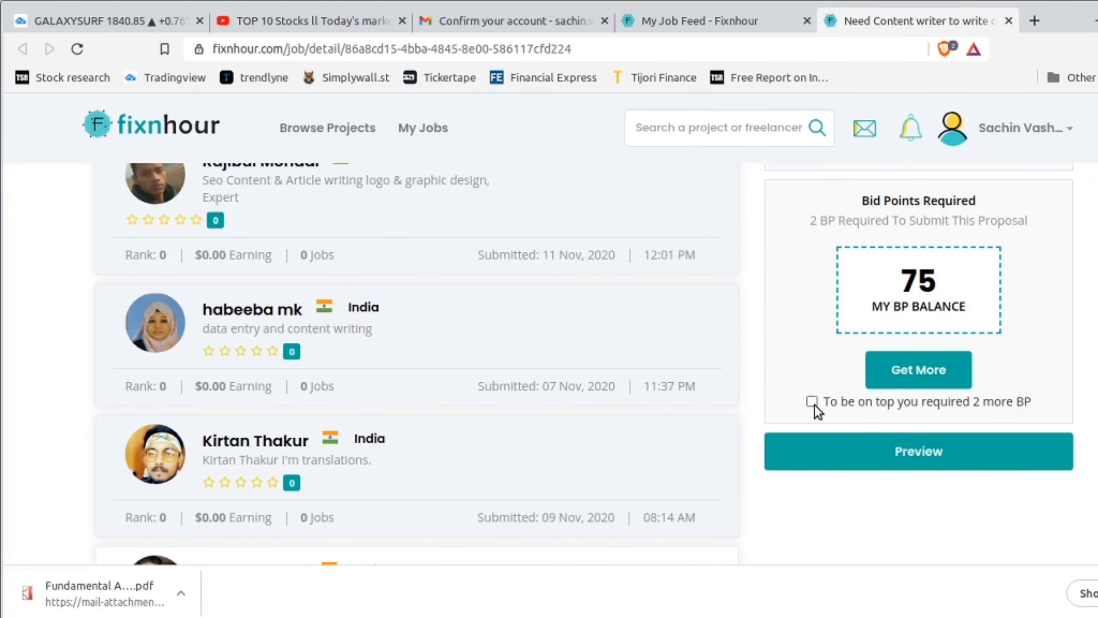
Try previewing the proposal and dismiss the incomplete-profile error
{"action": "left_click", "coordinate": [917, 461]}
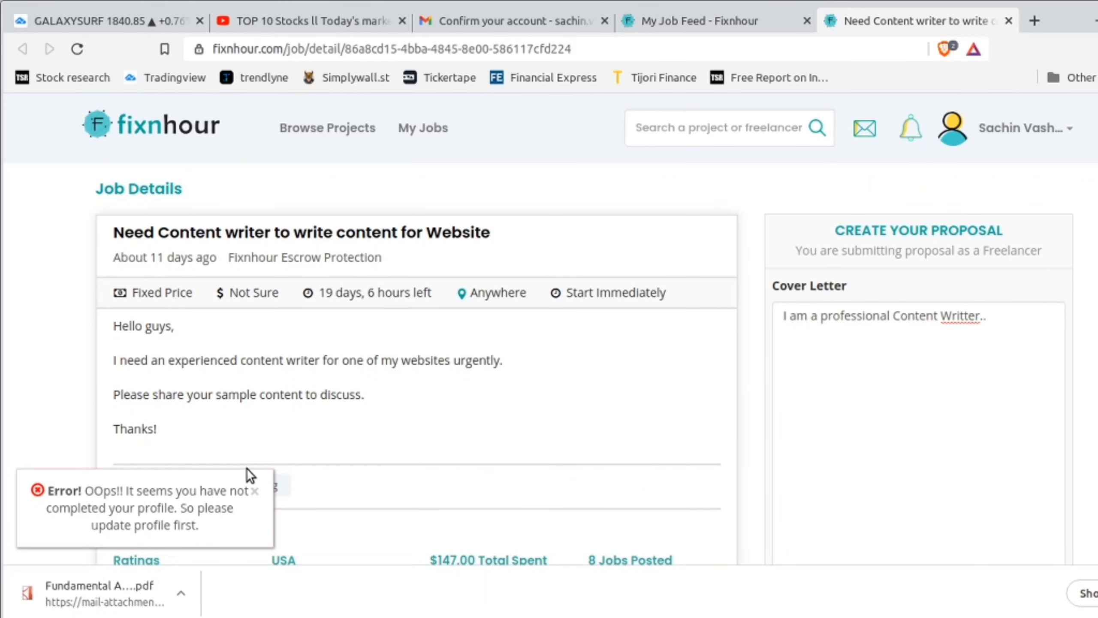
{"action": "left_click", "coordinate": [255, 491]}
{"action": "scroll", "coordinate": [811, 393], "scroll_direction": "down", "scroll_amount": 10}
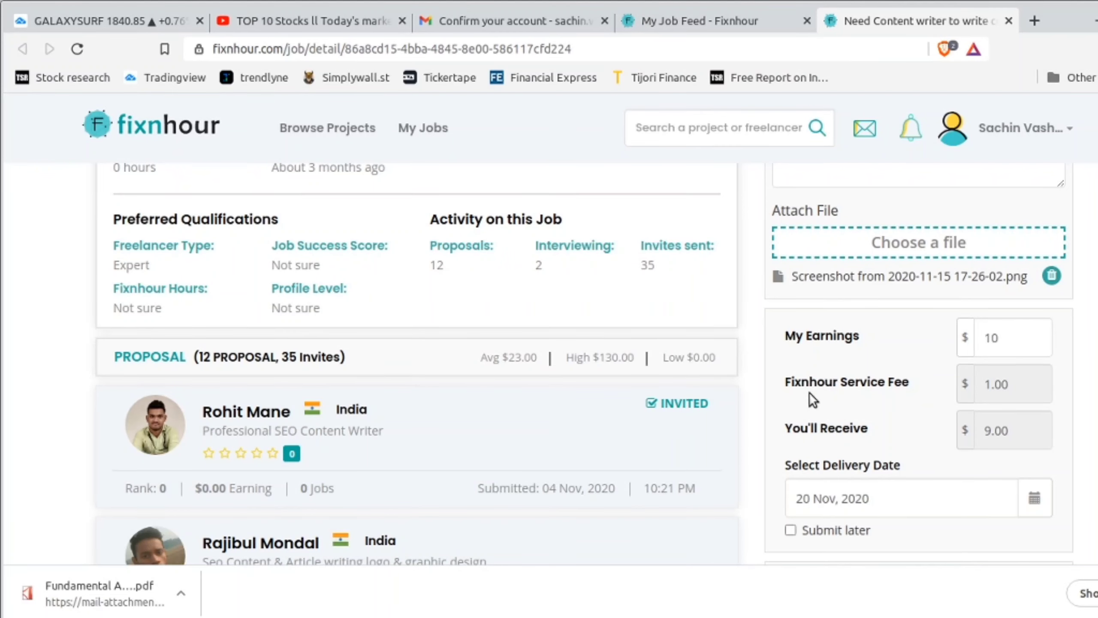
{"action": "scroll", "coordinate": [809, 394], "scroll_direction": "down", "scroll_amount": 5}
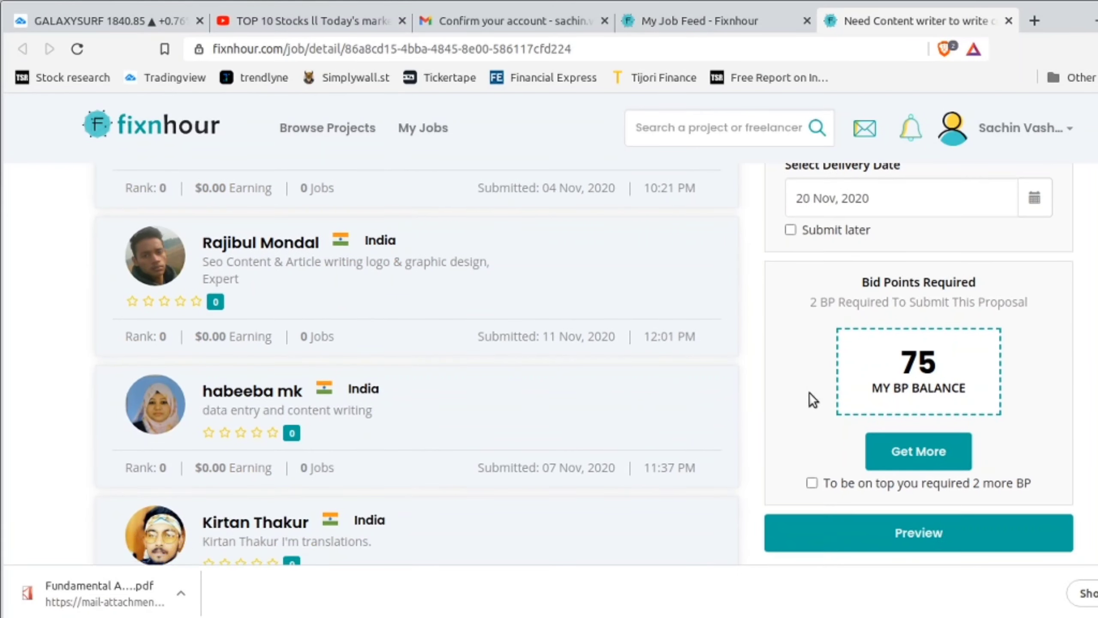